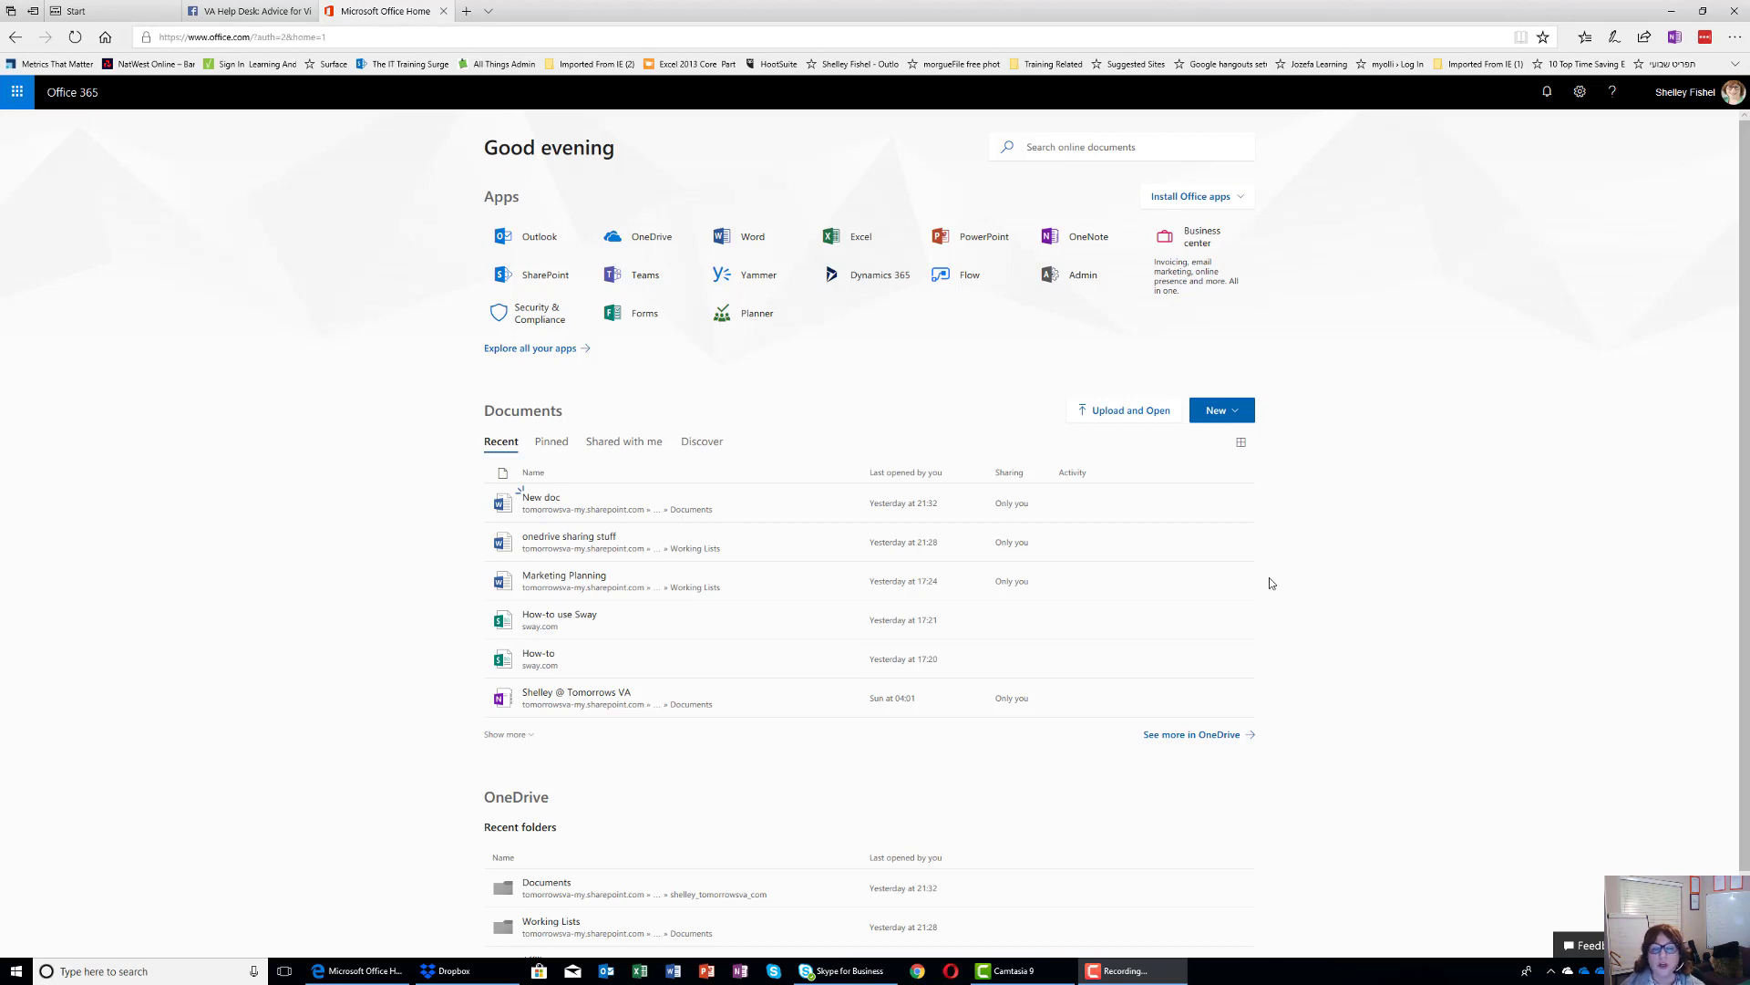
Launch Excel Online from the Office 365 app tiles
click(870, 239)
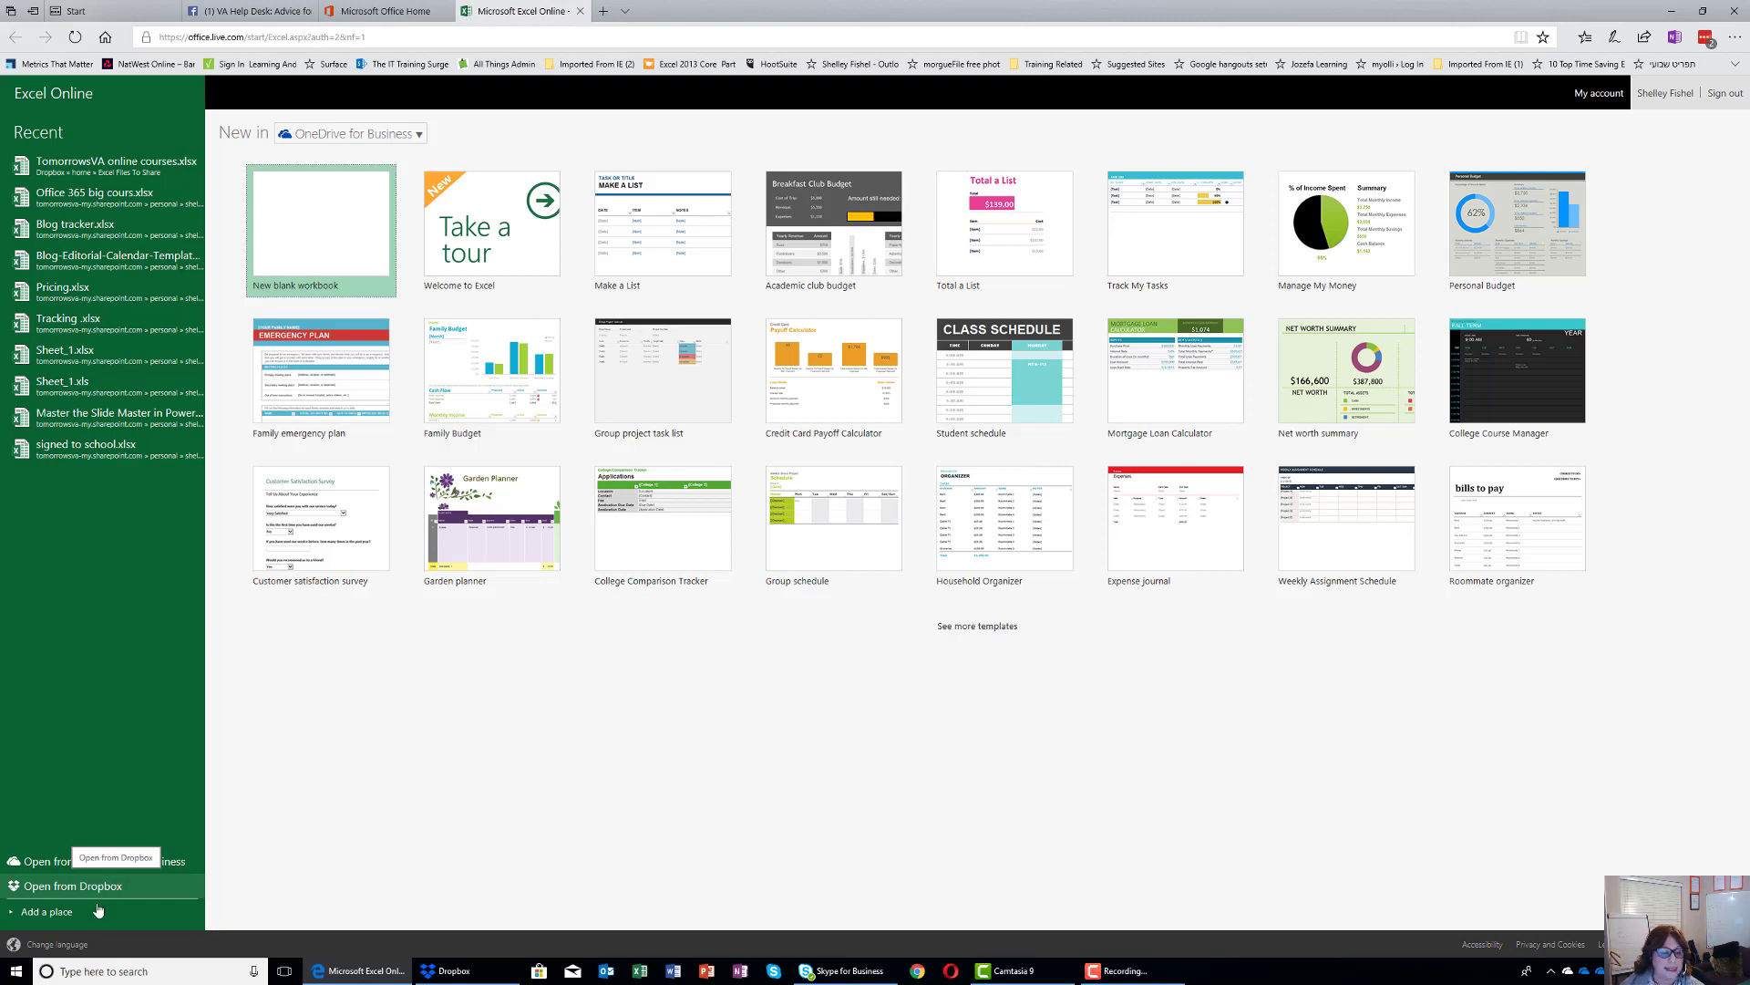
Use Add a place, then Open from Dropbox, to bring up the Dropbox chooser
click(60, 913)
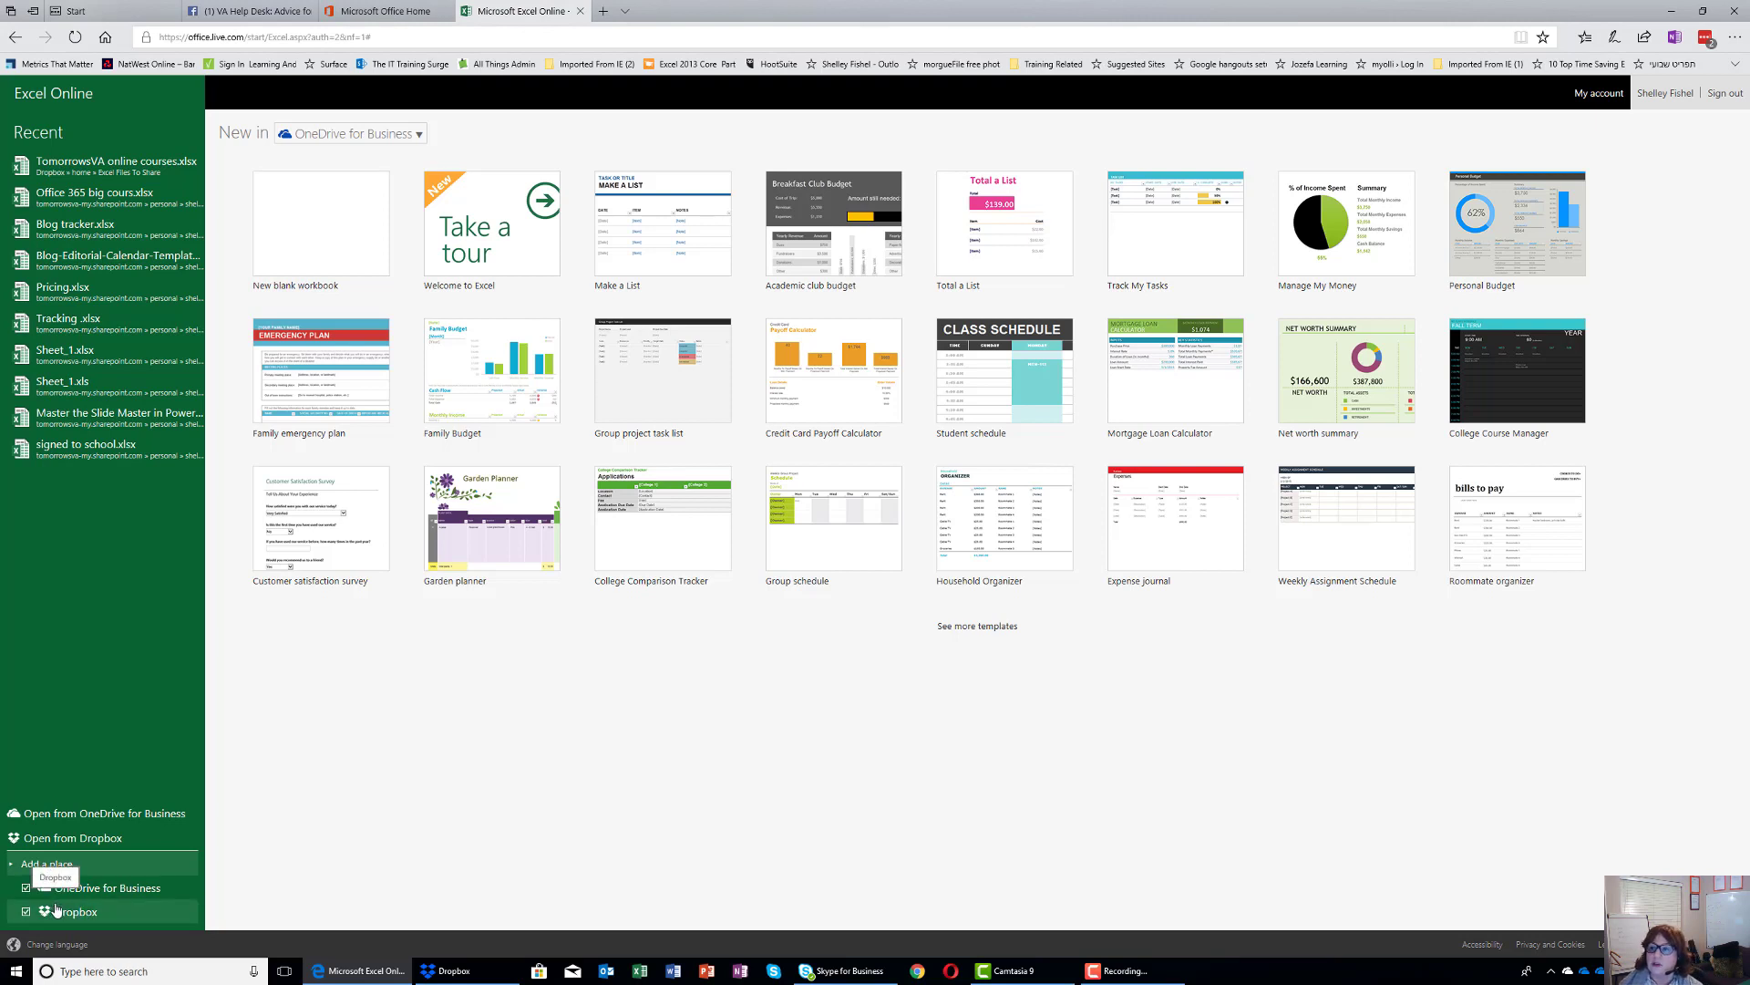
click(83, 839)
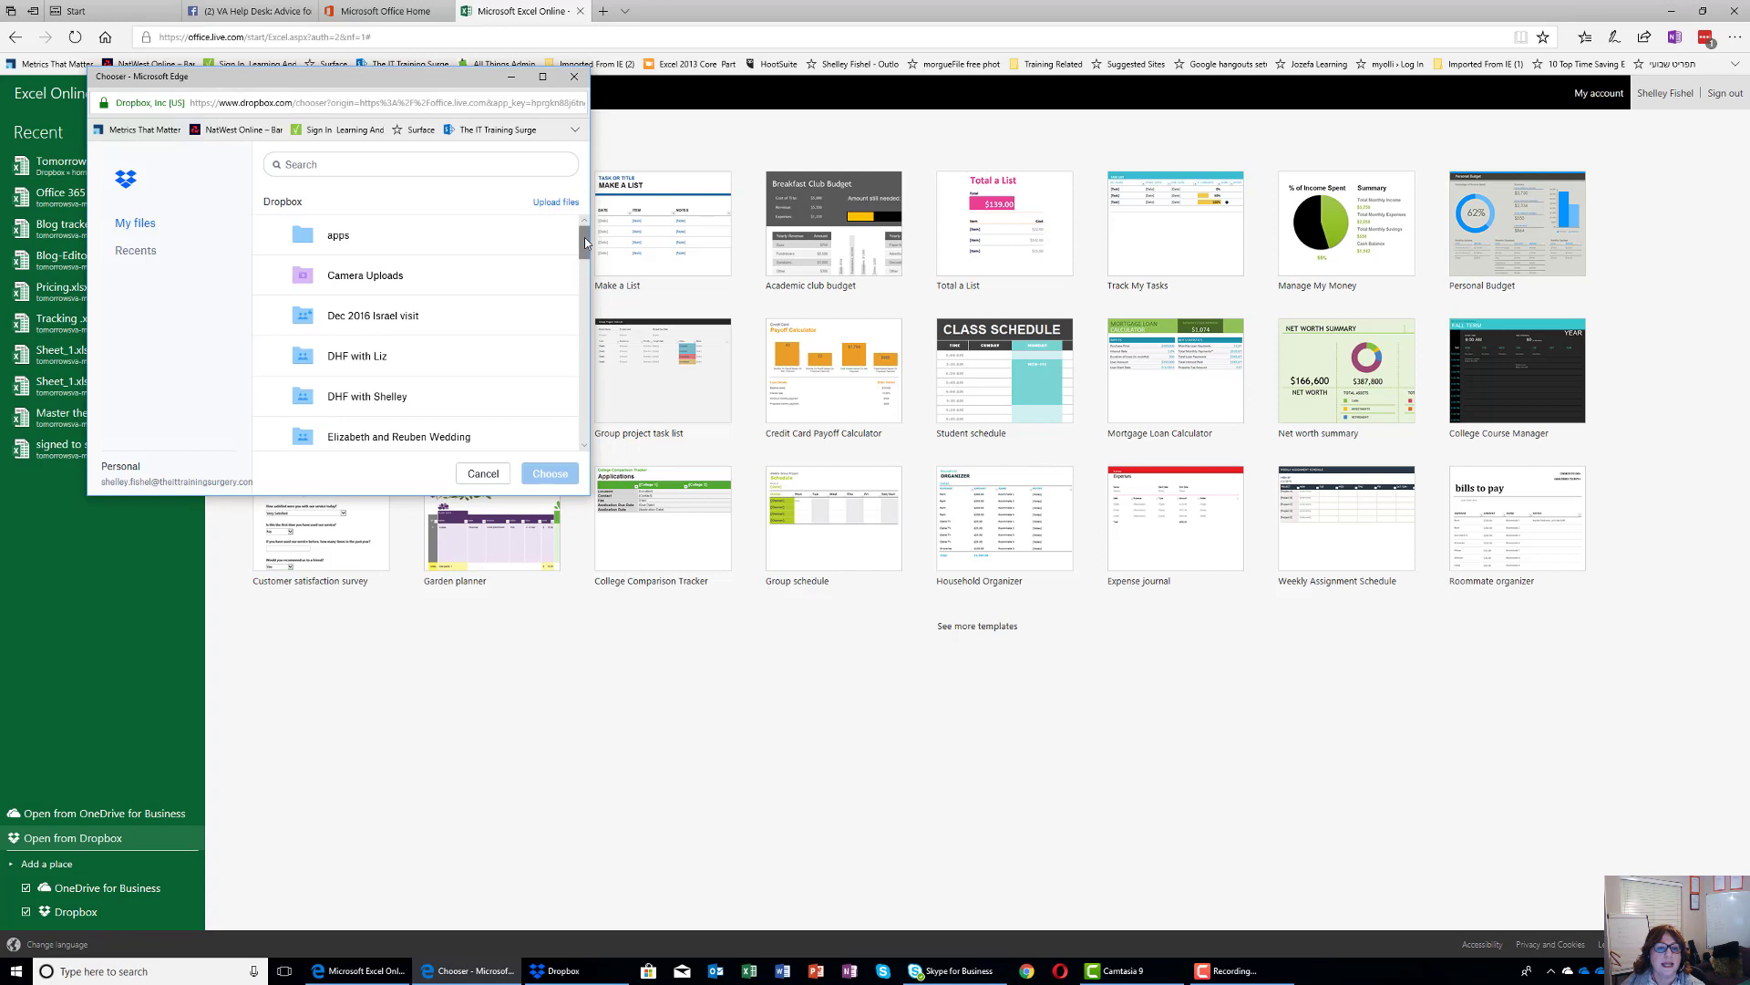
Open Excel Files To Share and choose TomorrowsVA online courses.xlsx in the Dropbox chooser
drag(584, 240, 584, 278)
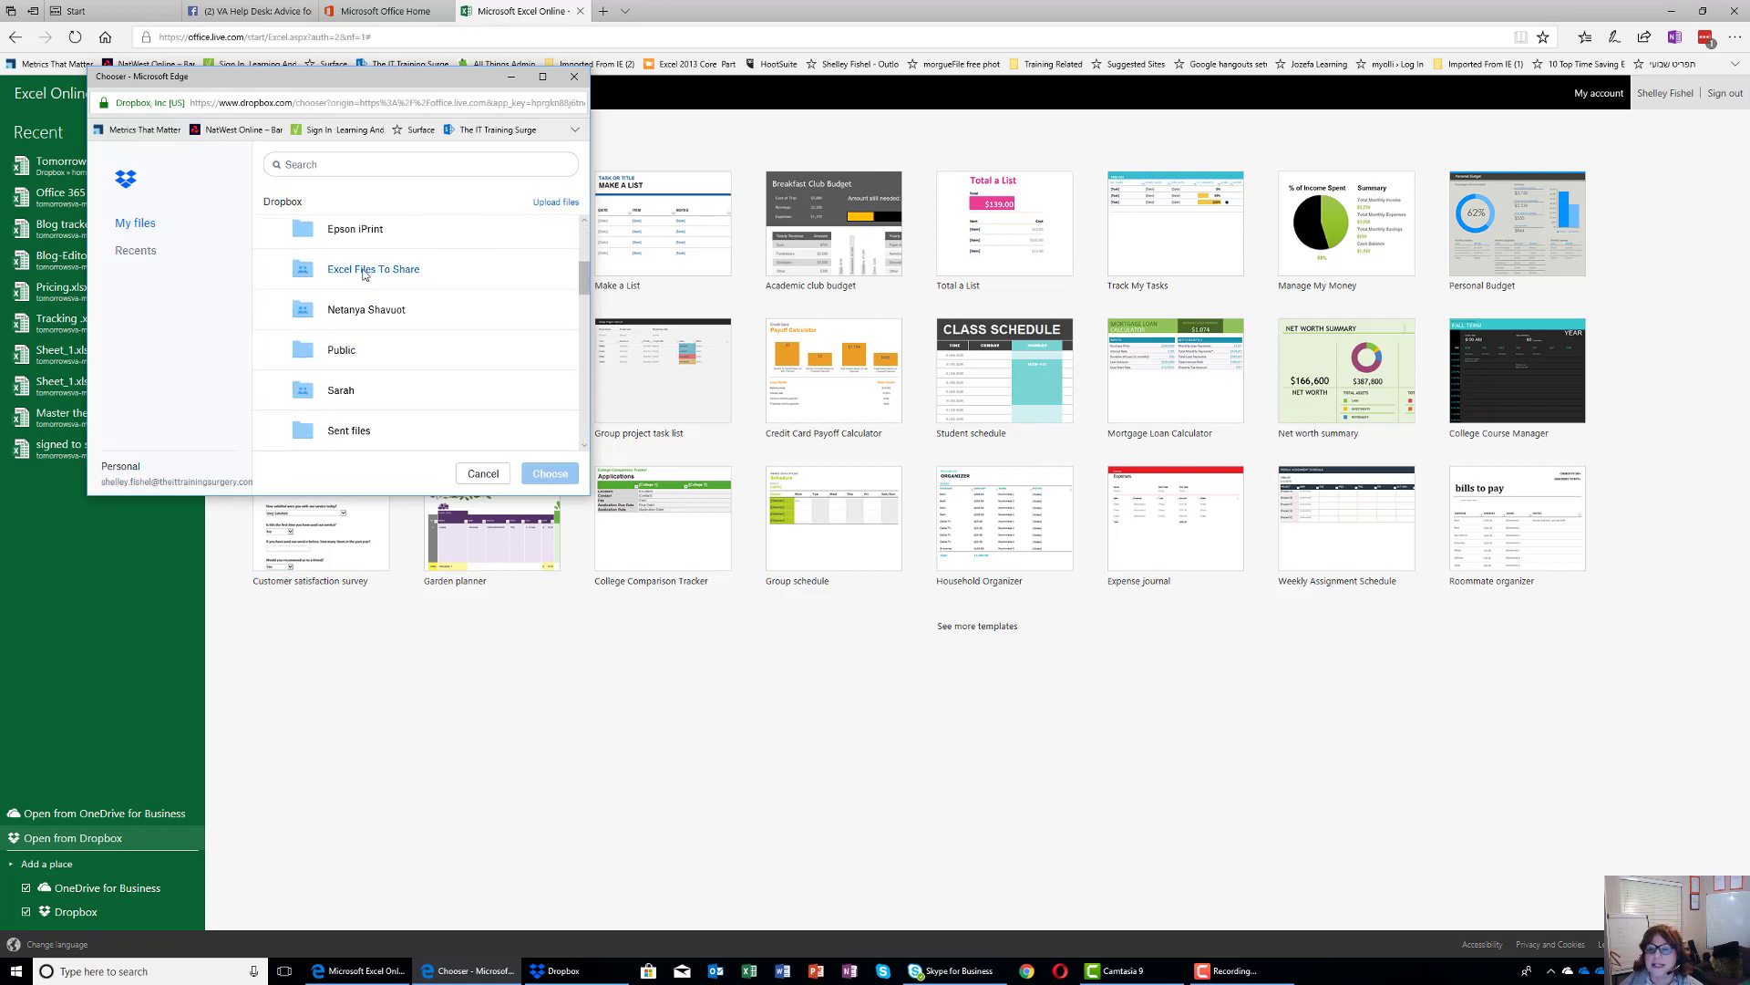
click(363, 270)
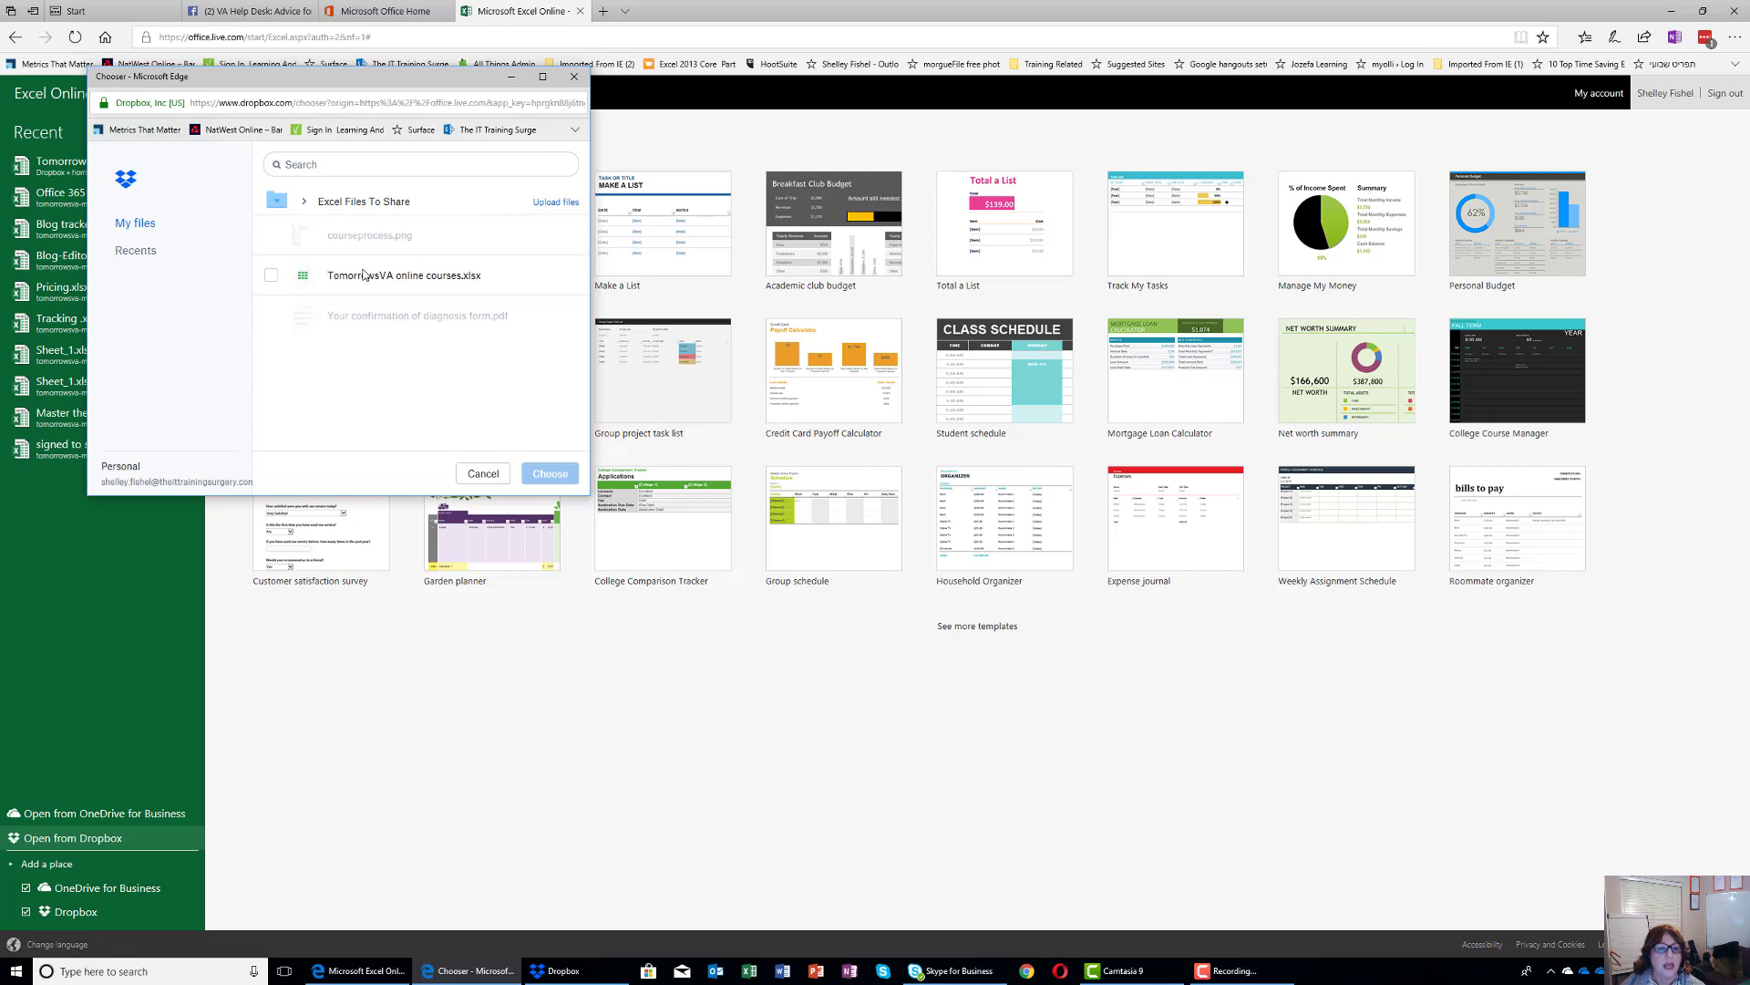
click(269, 277)
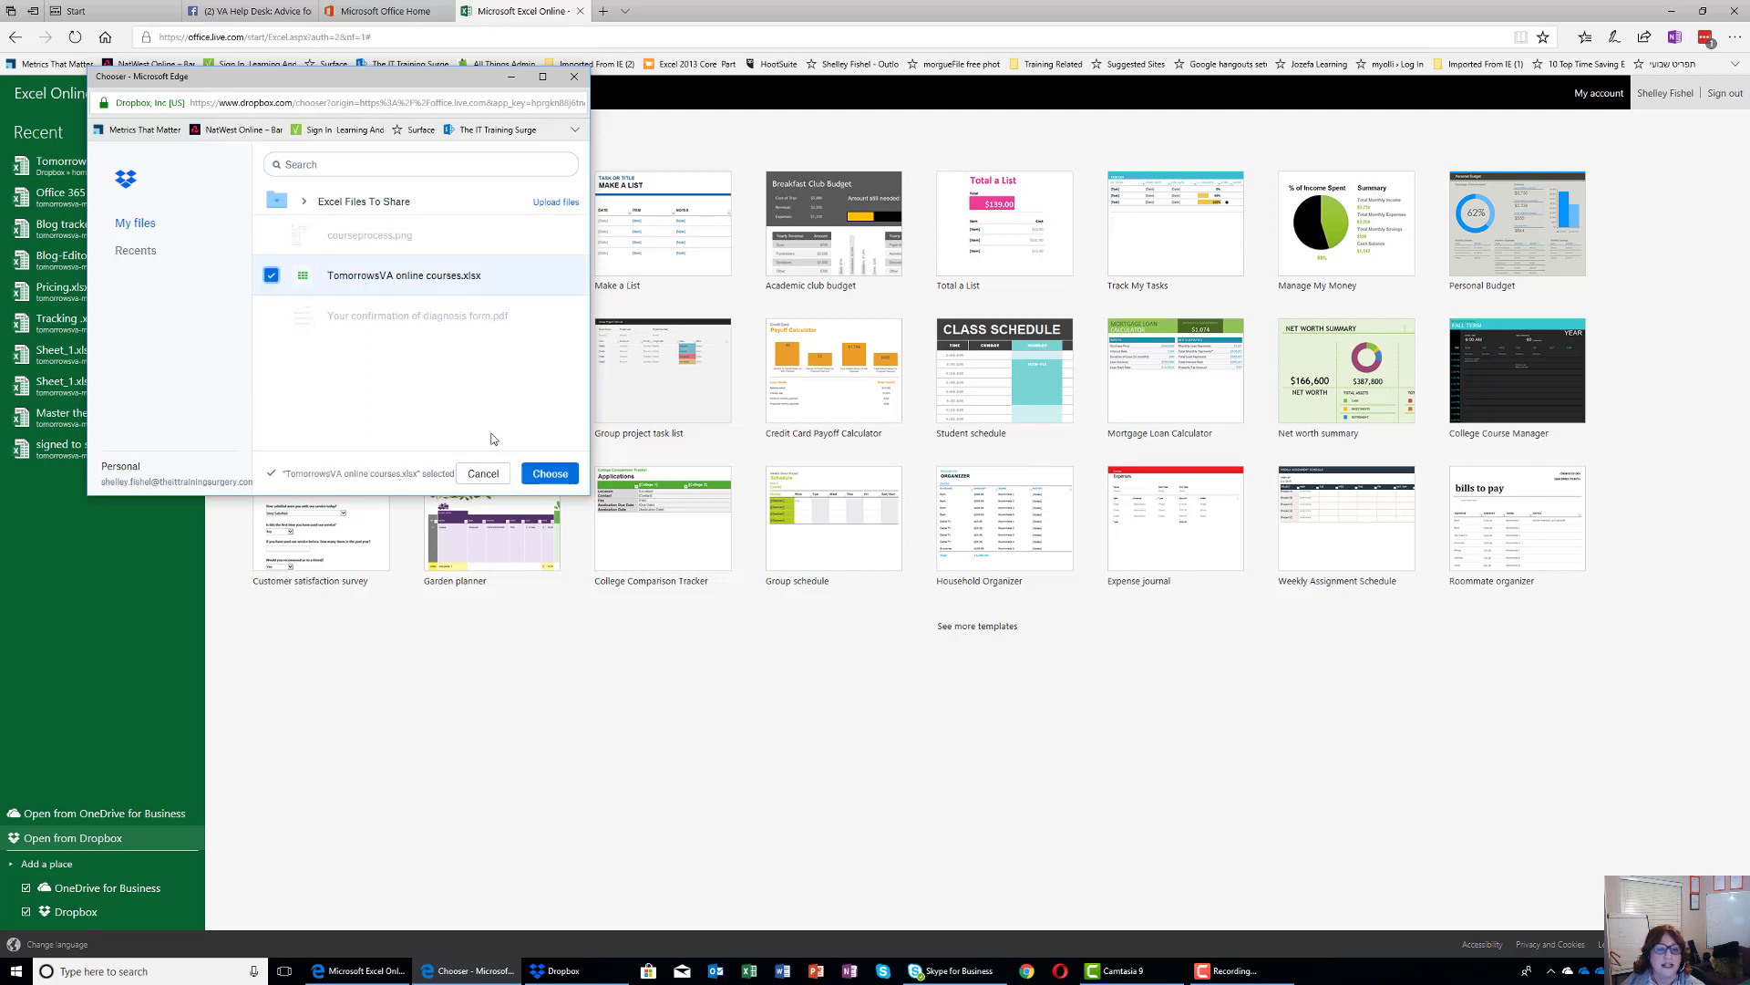
click(540, 477)
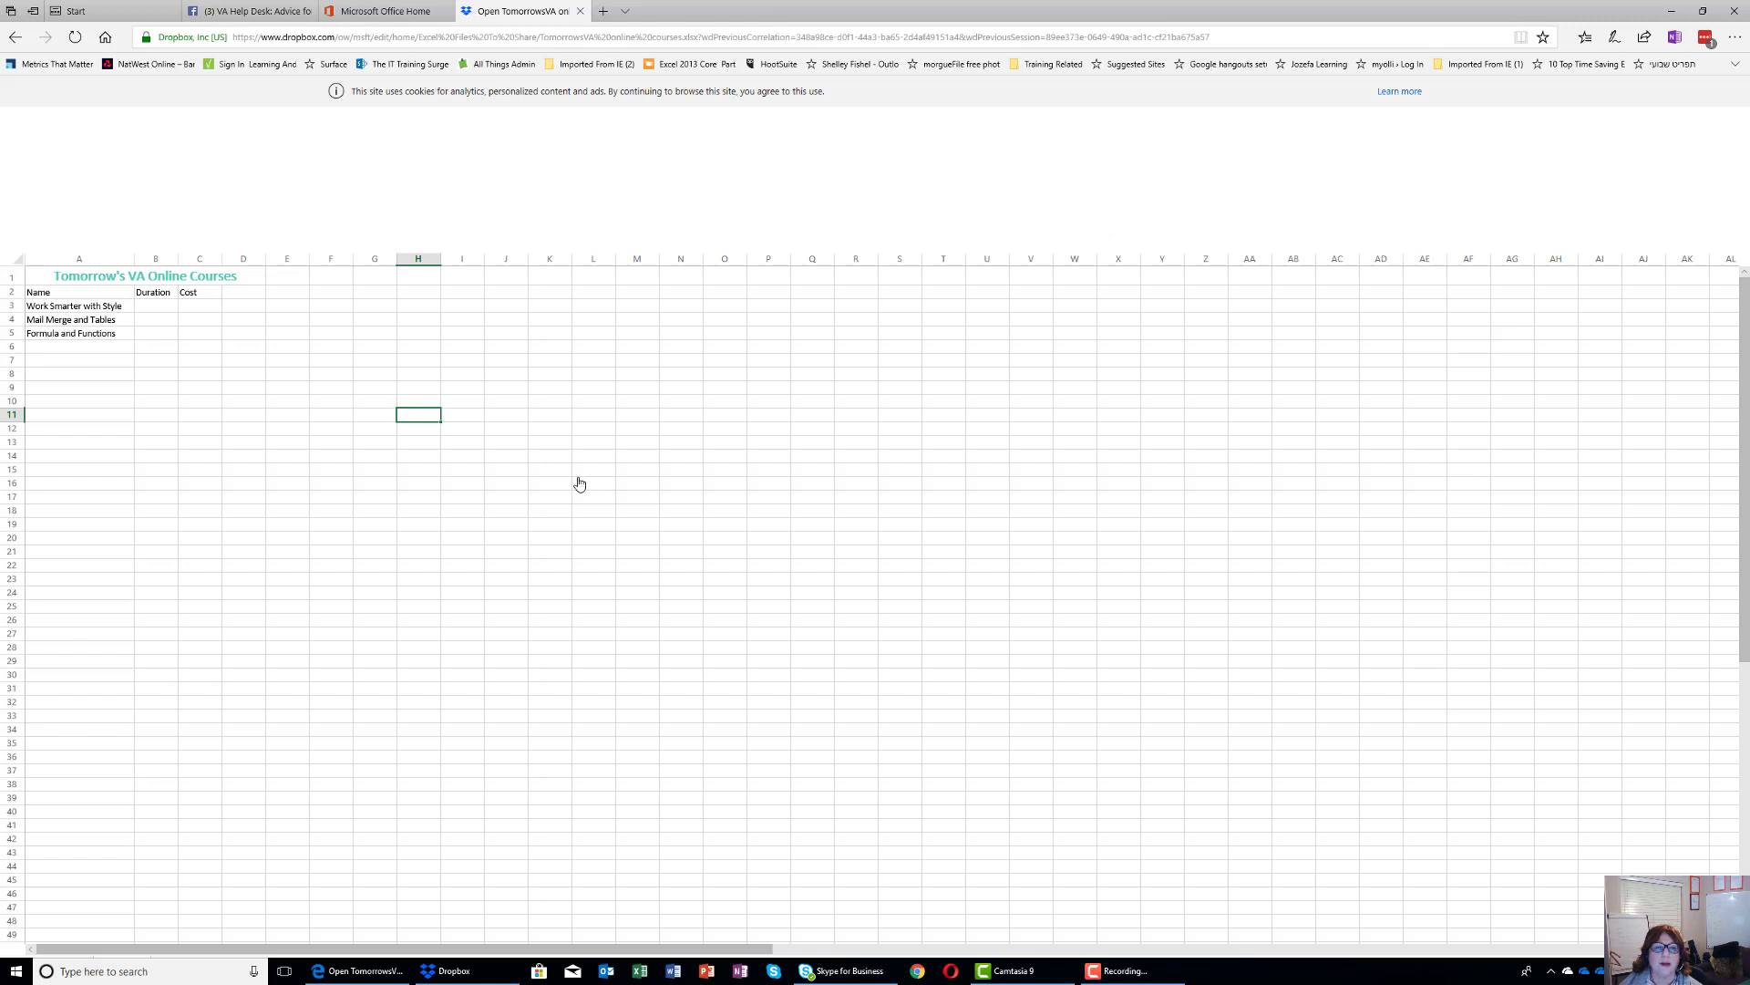
Enter the test value 'add' in cell F7
click(346, 359)
text(a)
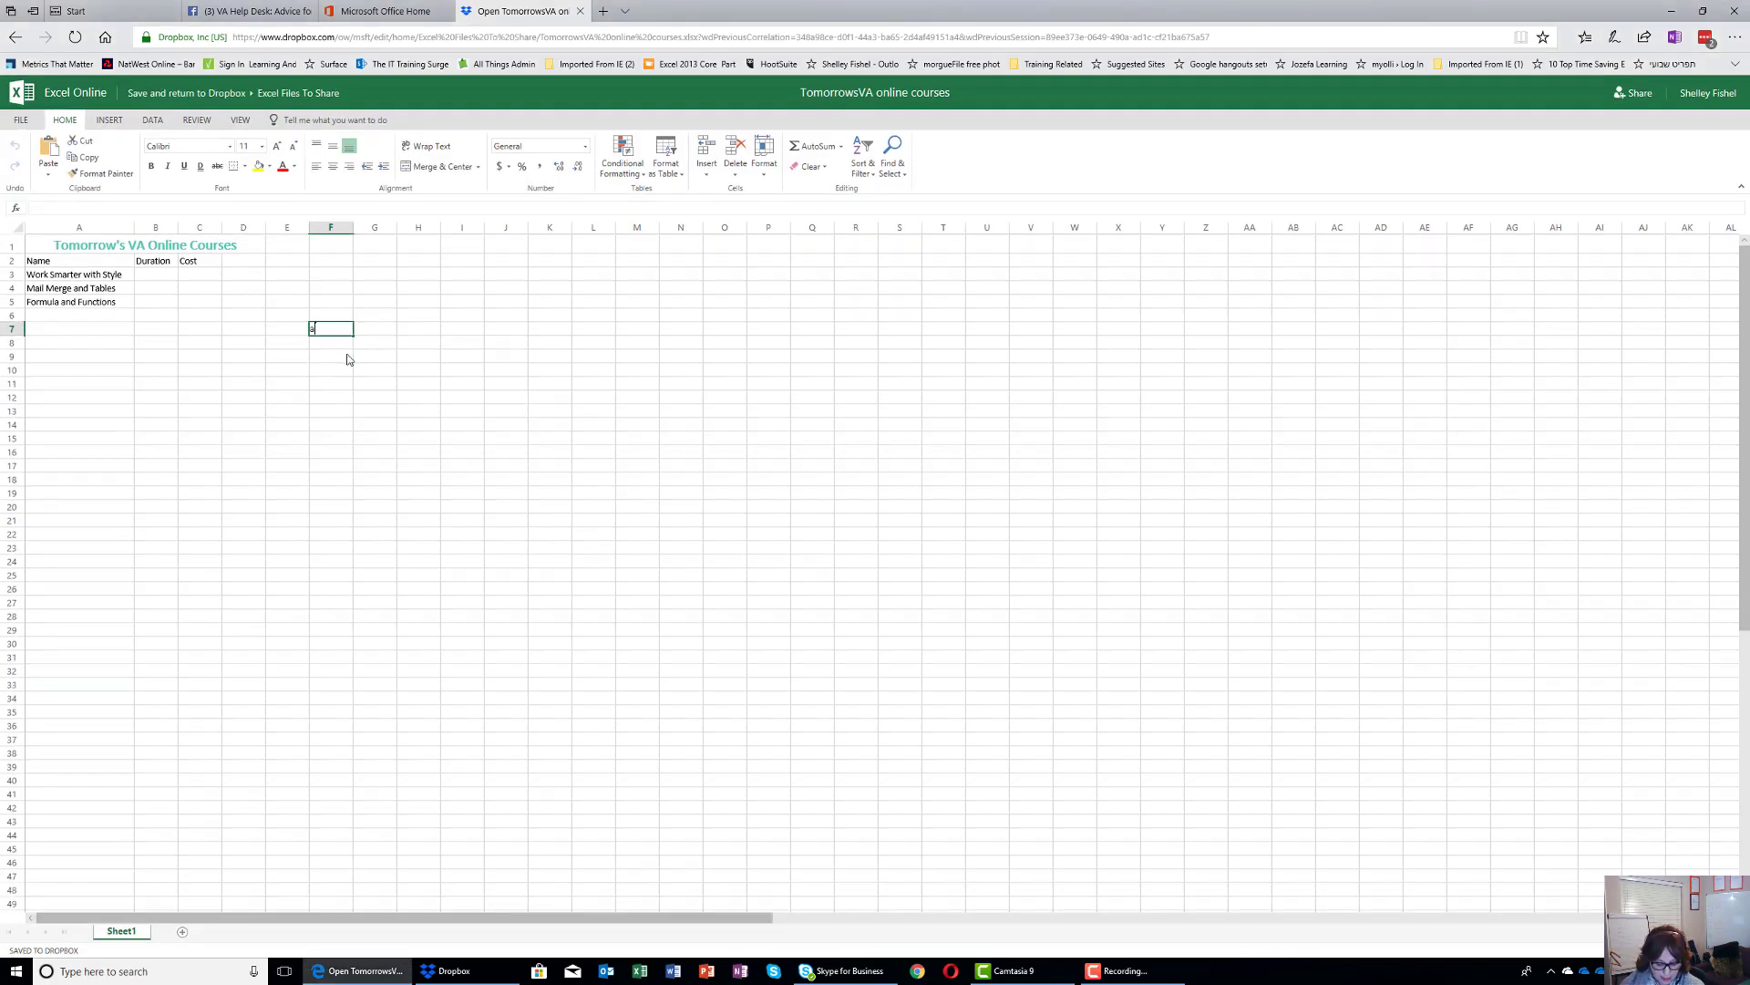
text(dd)
key(Return)
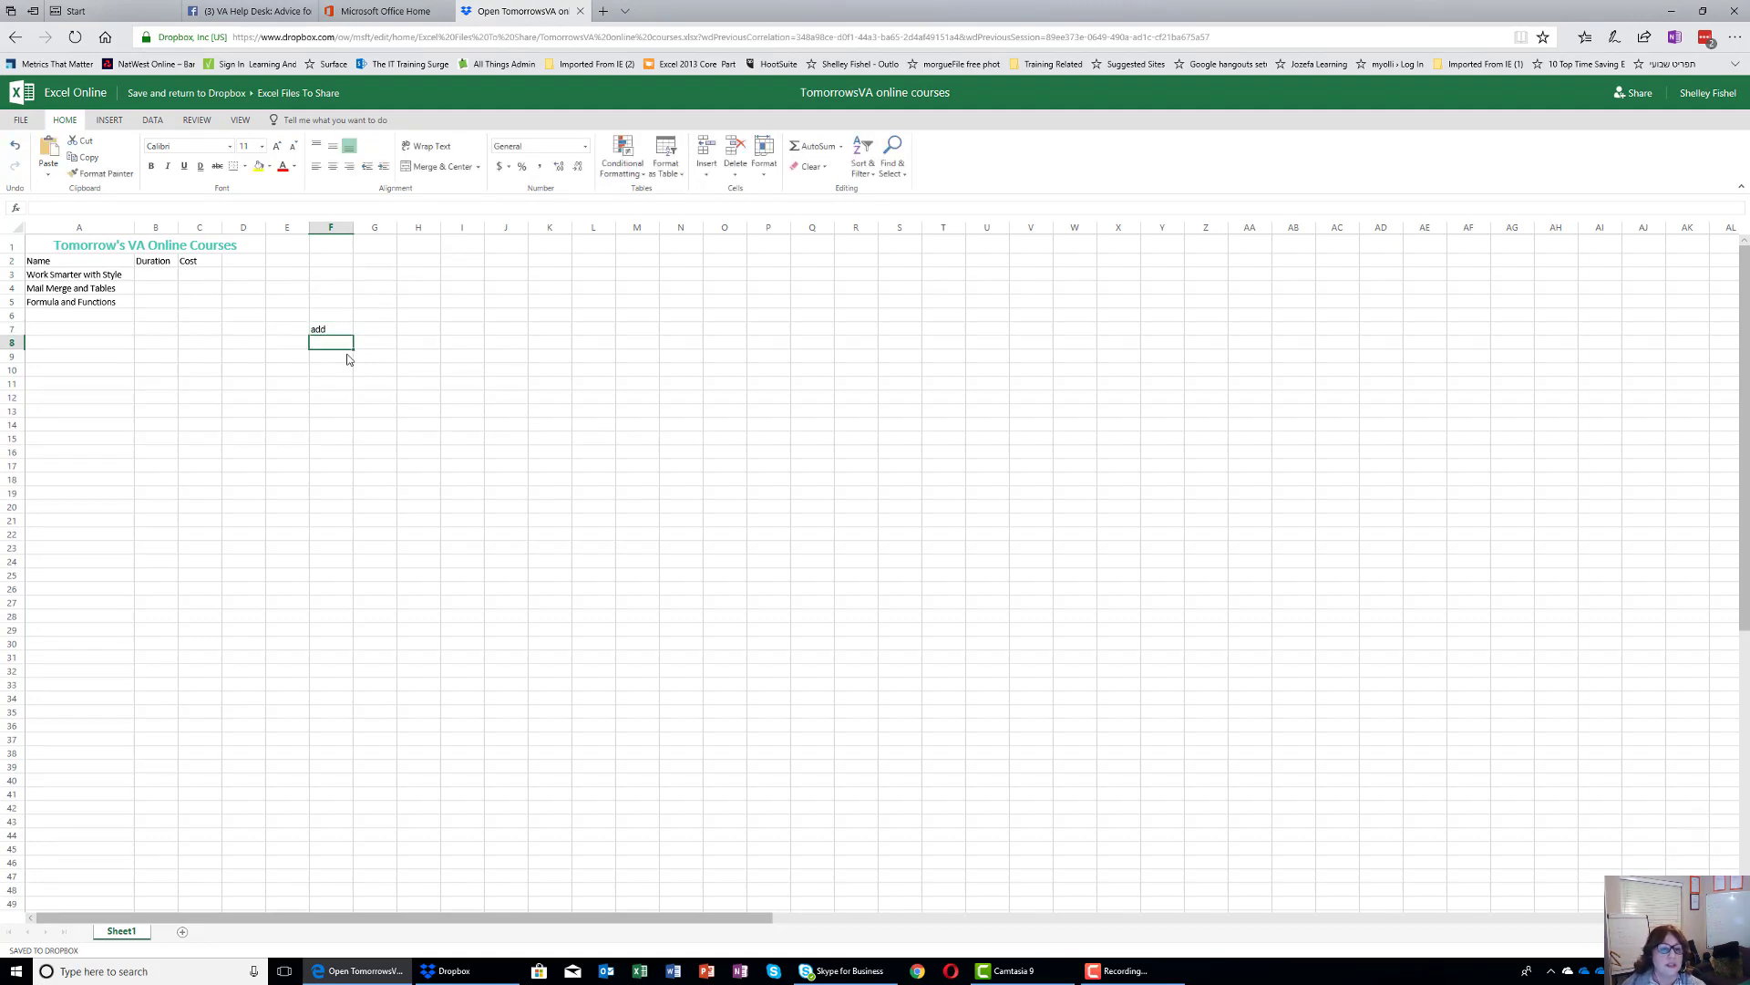
Clear F7 again, move the selection to E12, and close the Excel Online tab
click(335, 335)
key(Delete)
click(285, 400)
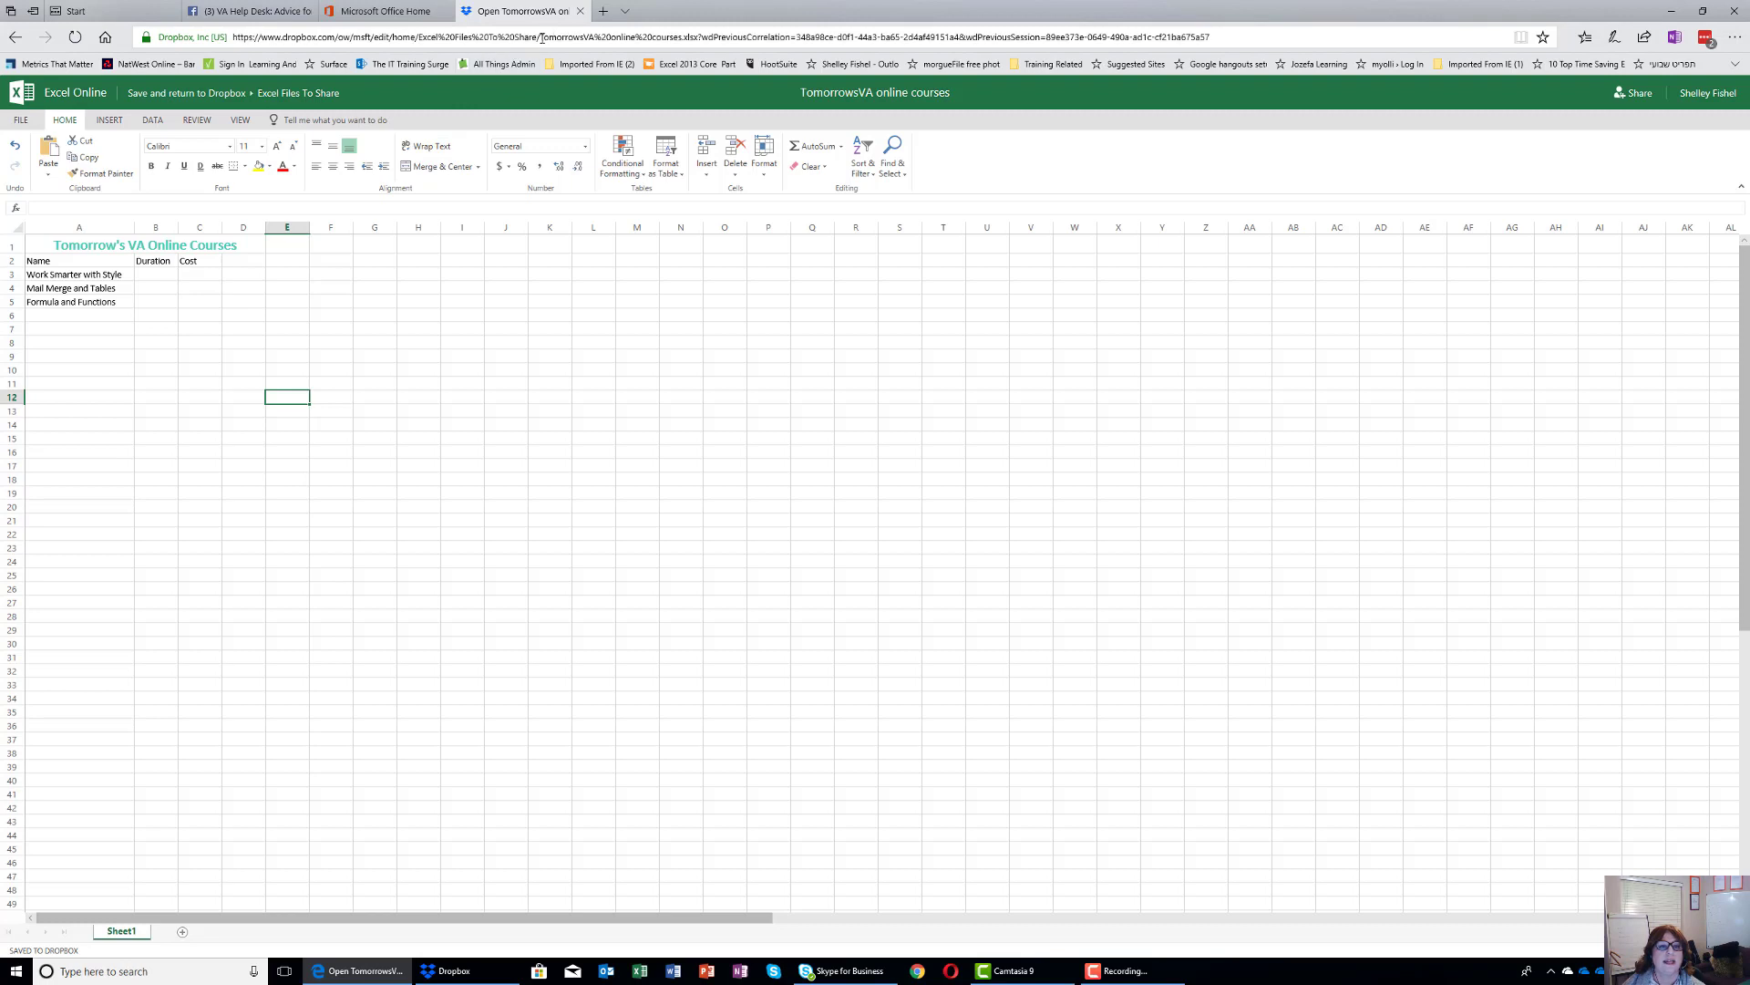
click(581, 11)
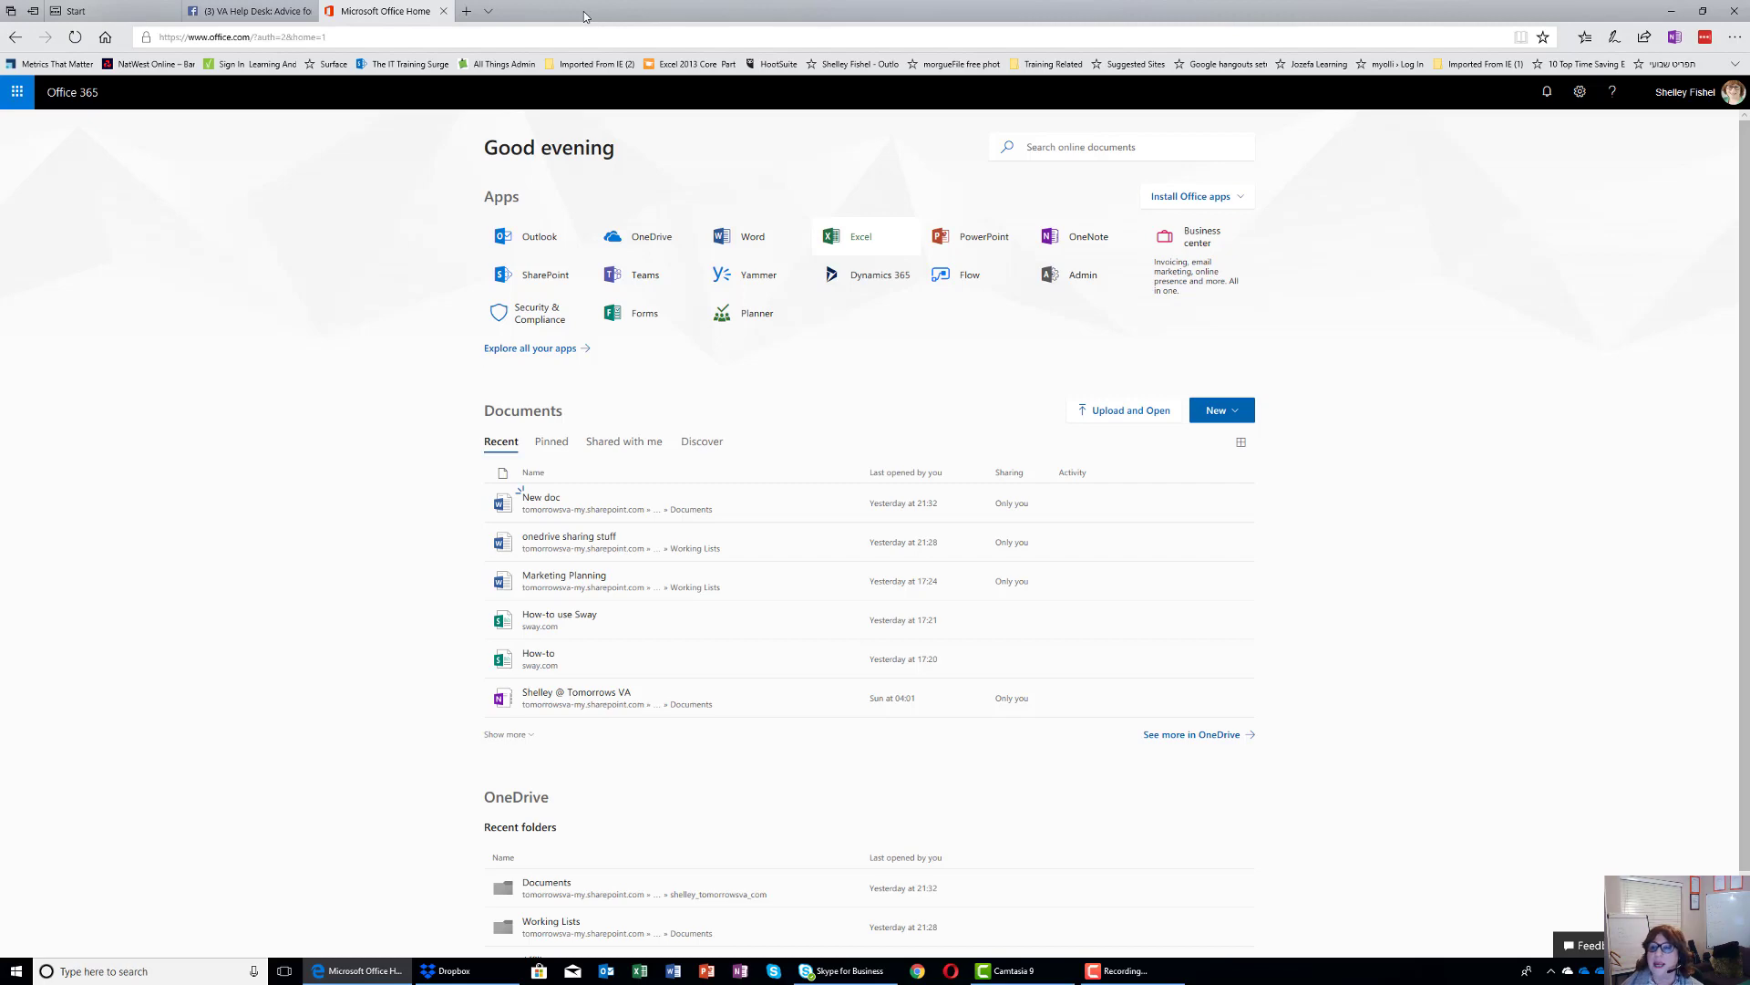
Open the Dropbox folder, then Excel Files To Share, and launch TomorrowsVA online courses.xlsx in desktop Excel
click(486, 978)
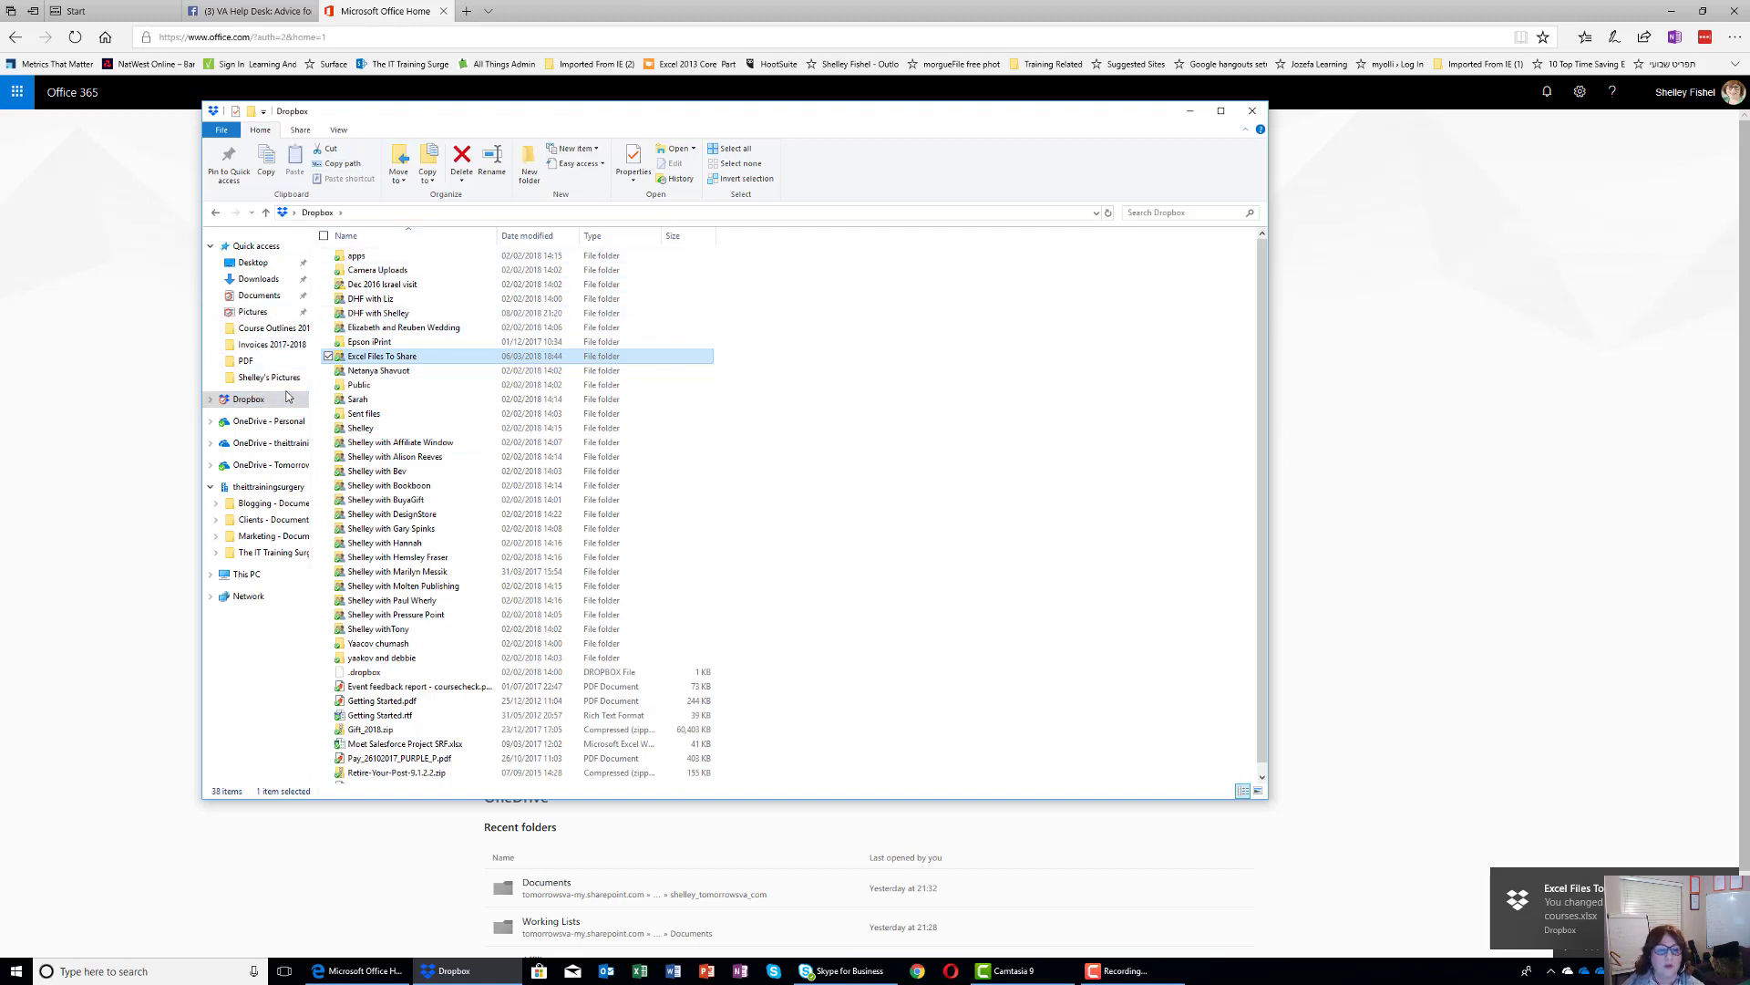
click(235, 405)
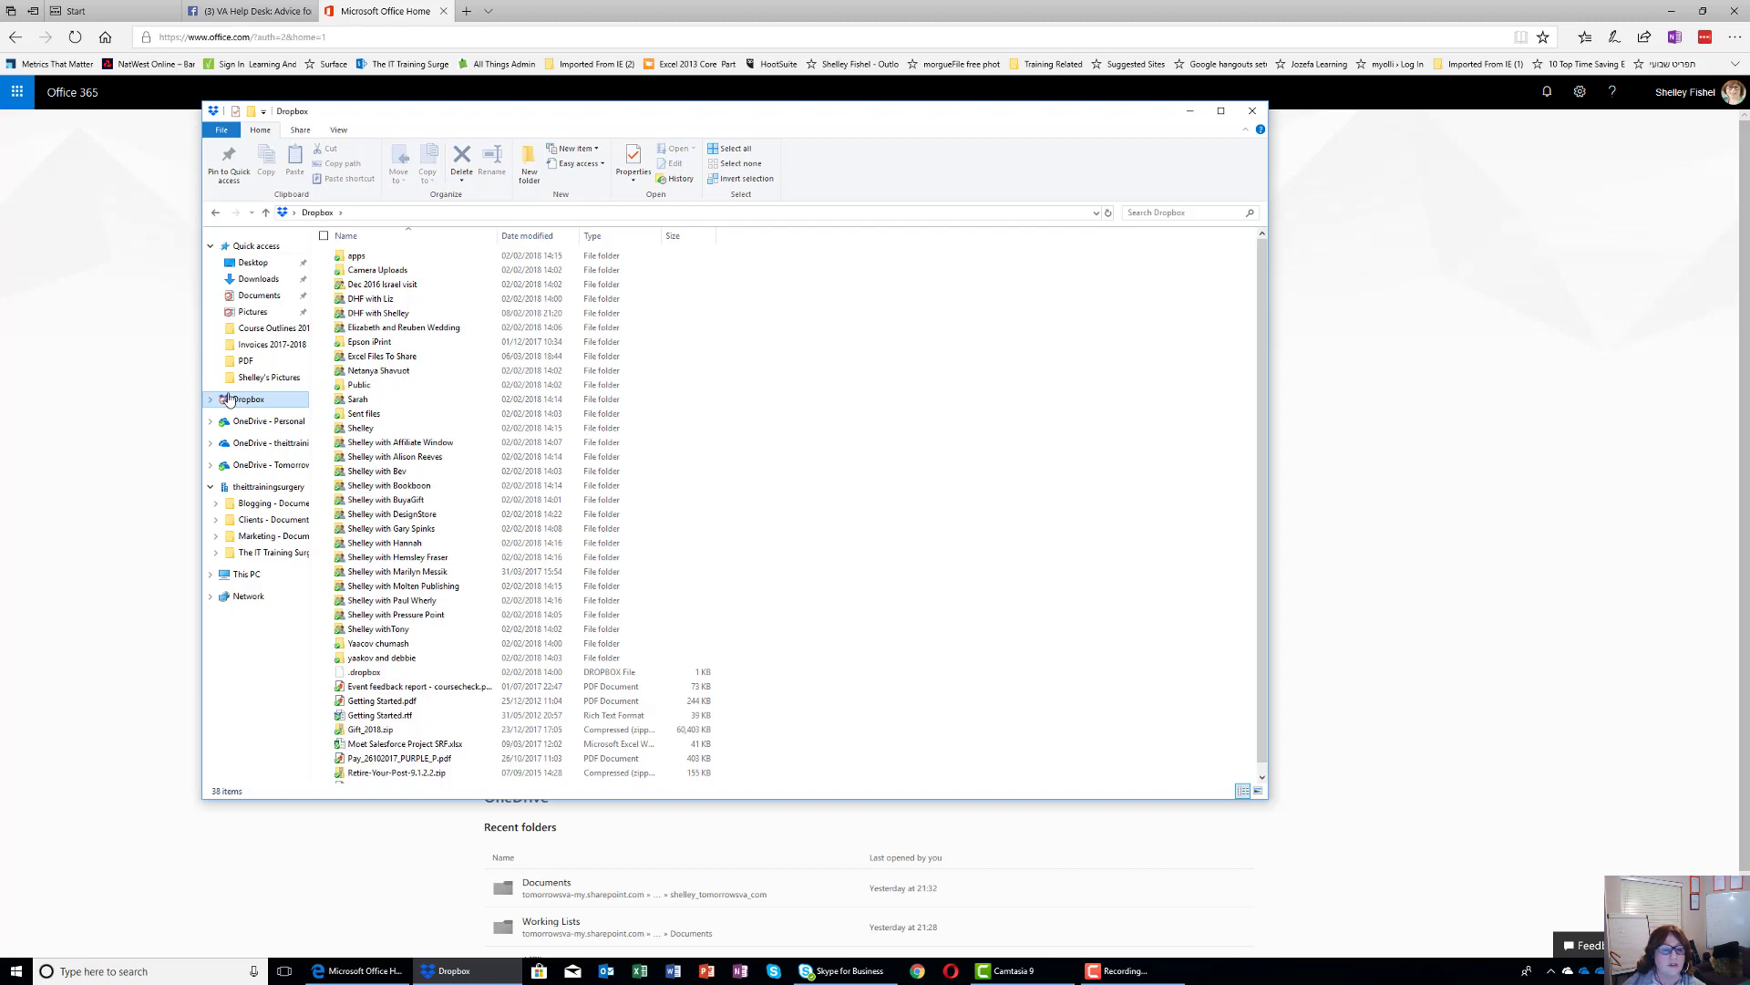
double_click(382, 357)
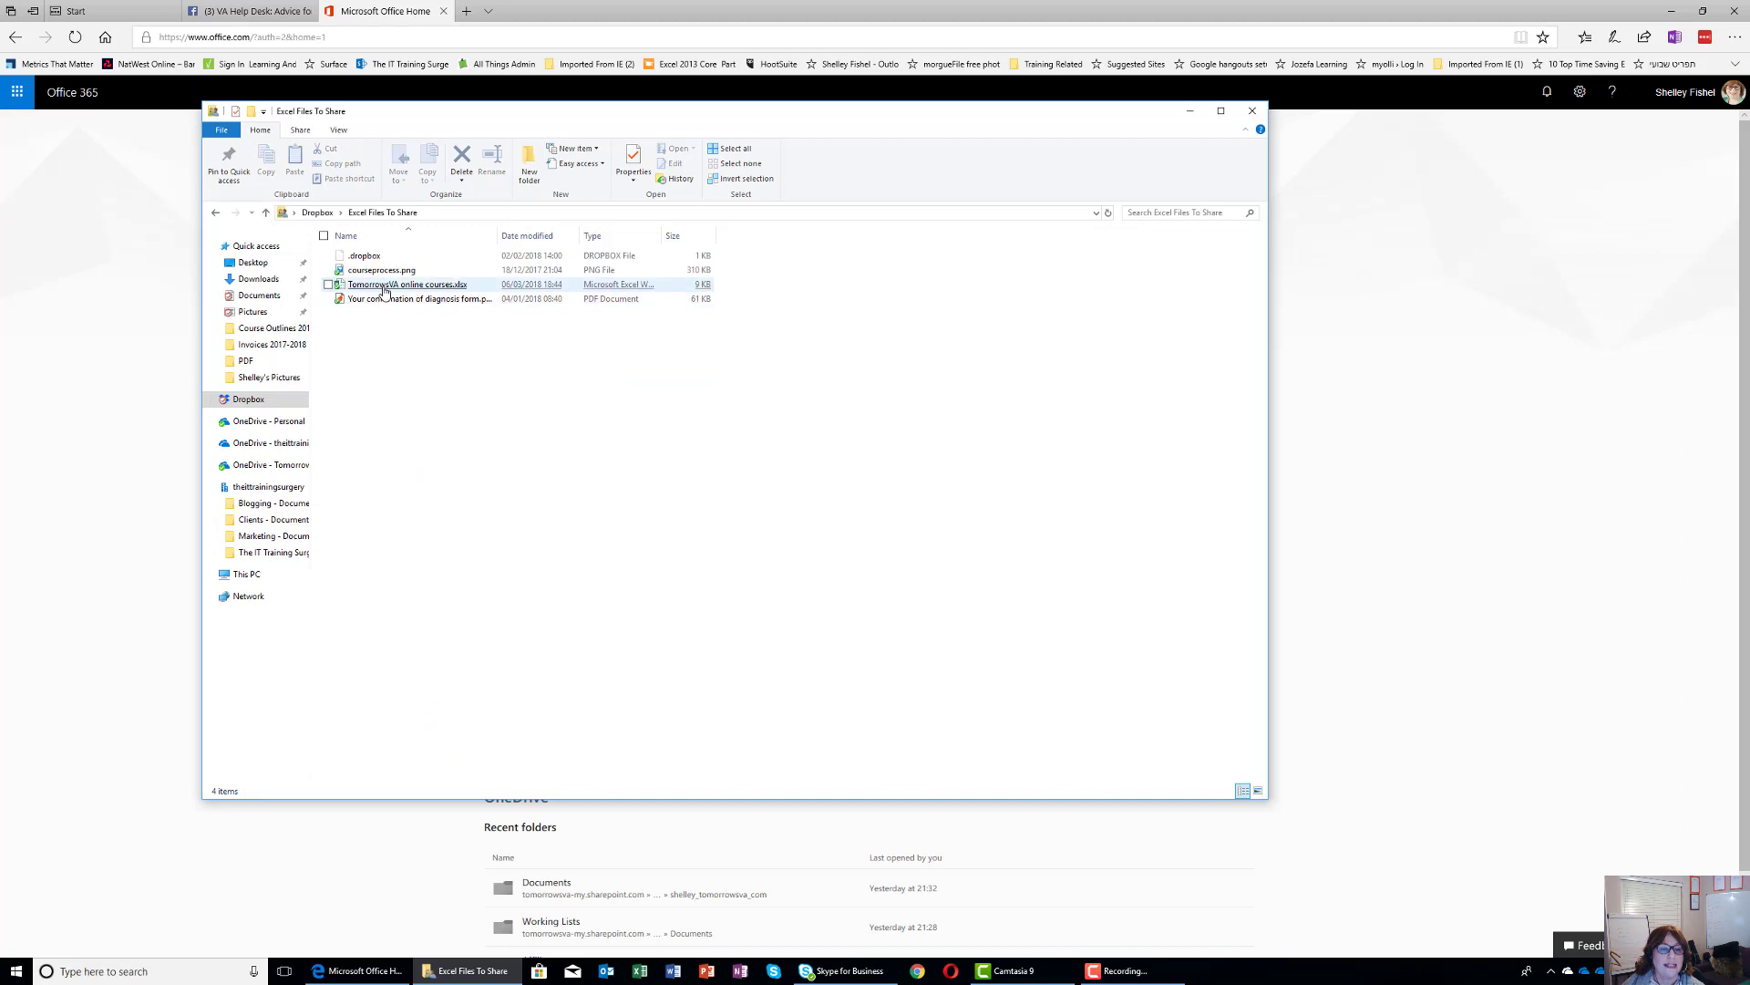
click(384, 286)
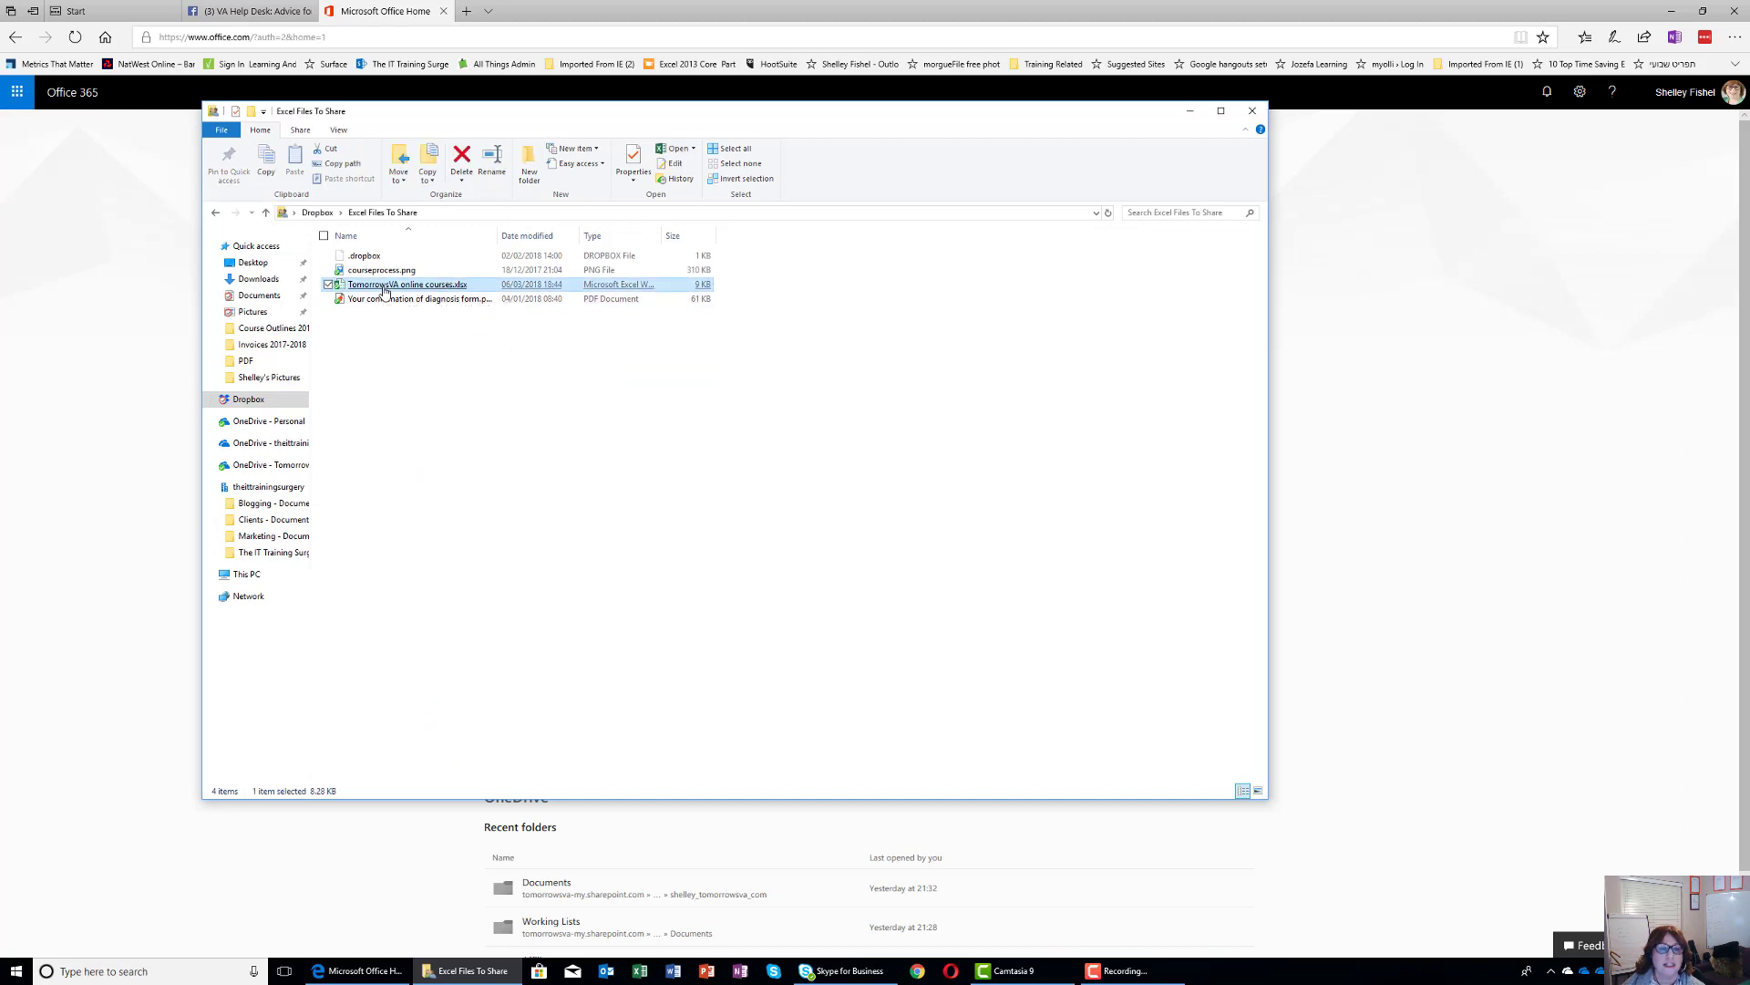
double_click(384, 286)
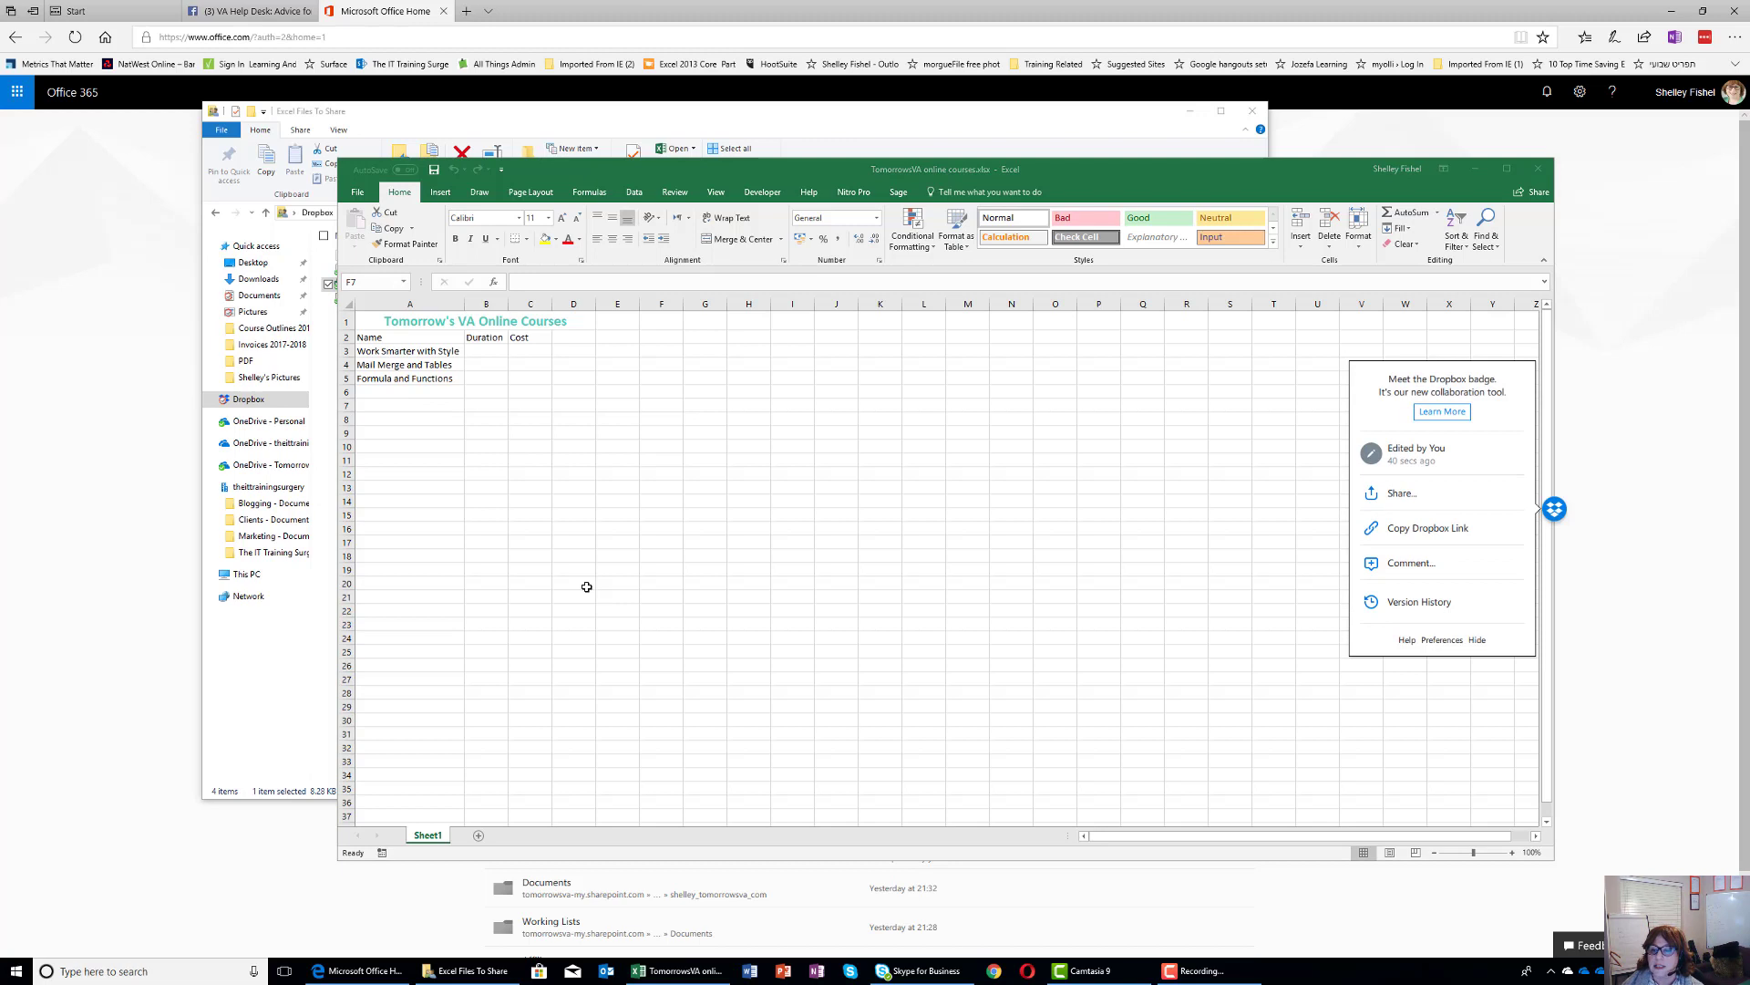
Enter the test value 'dsfdsf' in cell F7
click(671, 412)
text(dsfdsf)
click(708, 406)
click(651, 409)
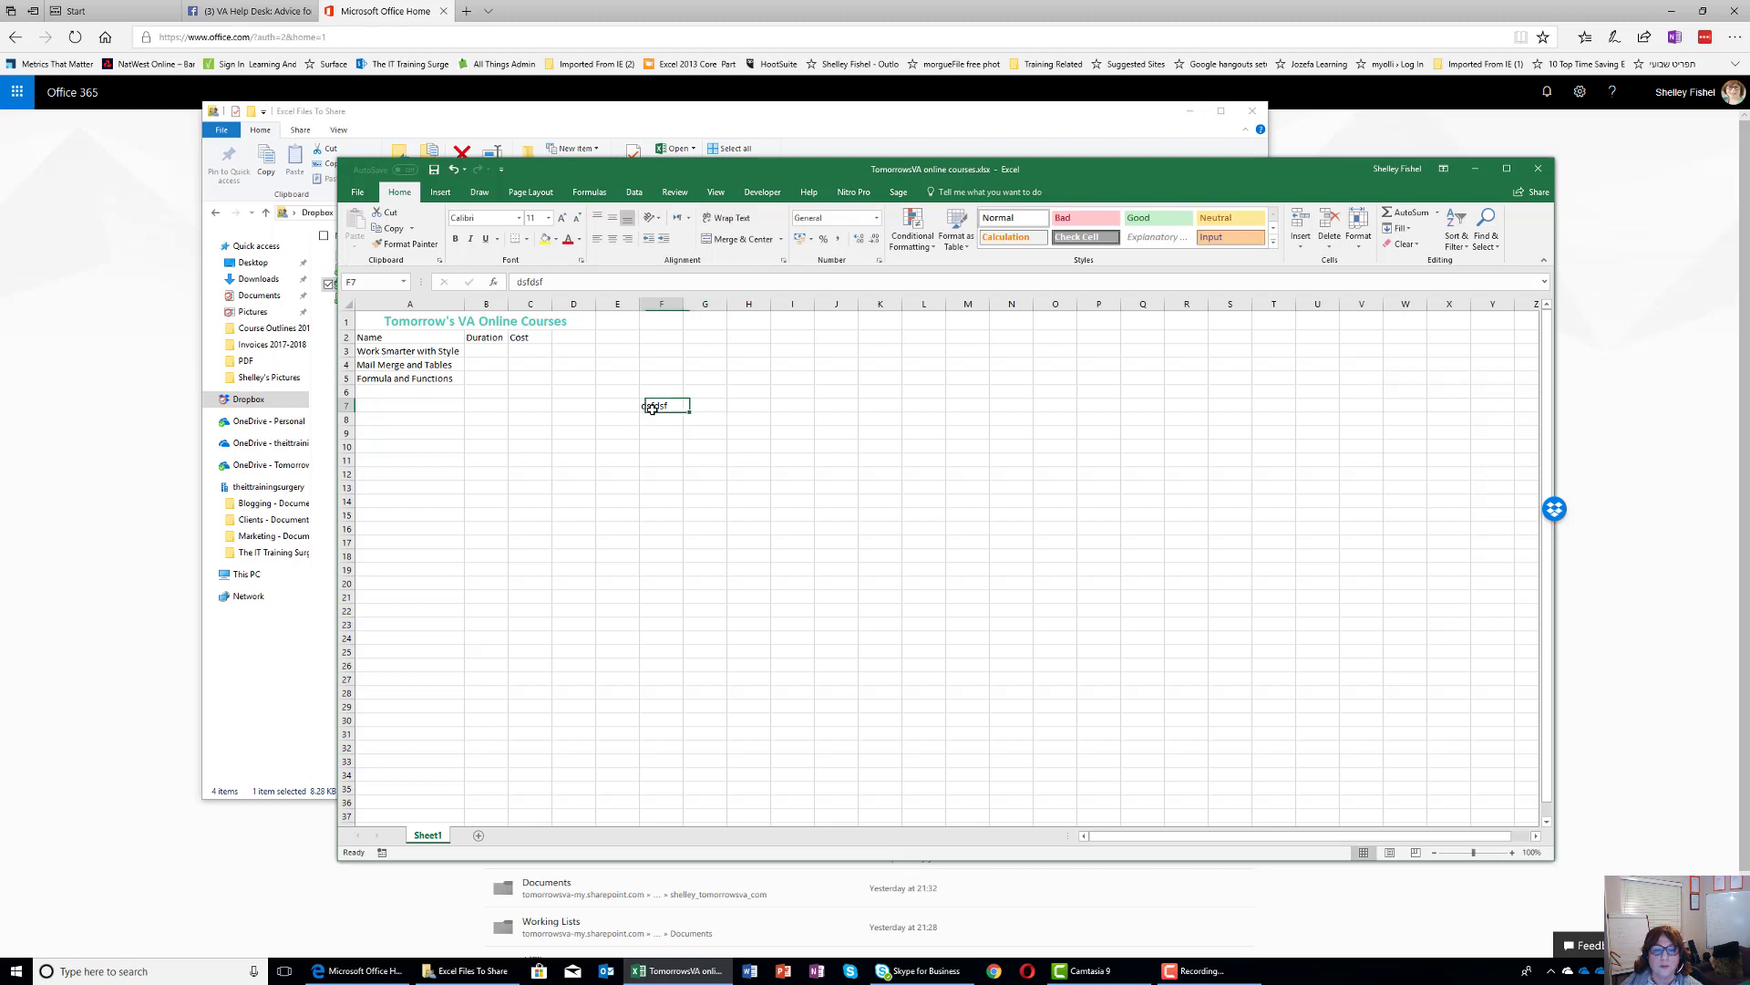
Dismiss the Dropbox collaboration panel and delete the dsfdsf entry from F7
click(1554, 510)
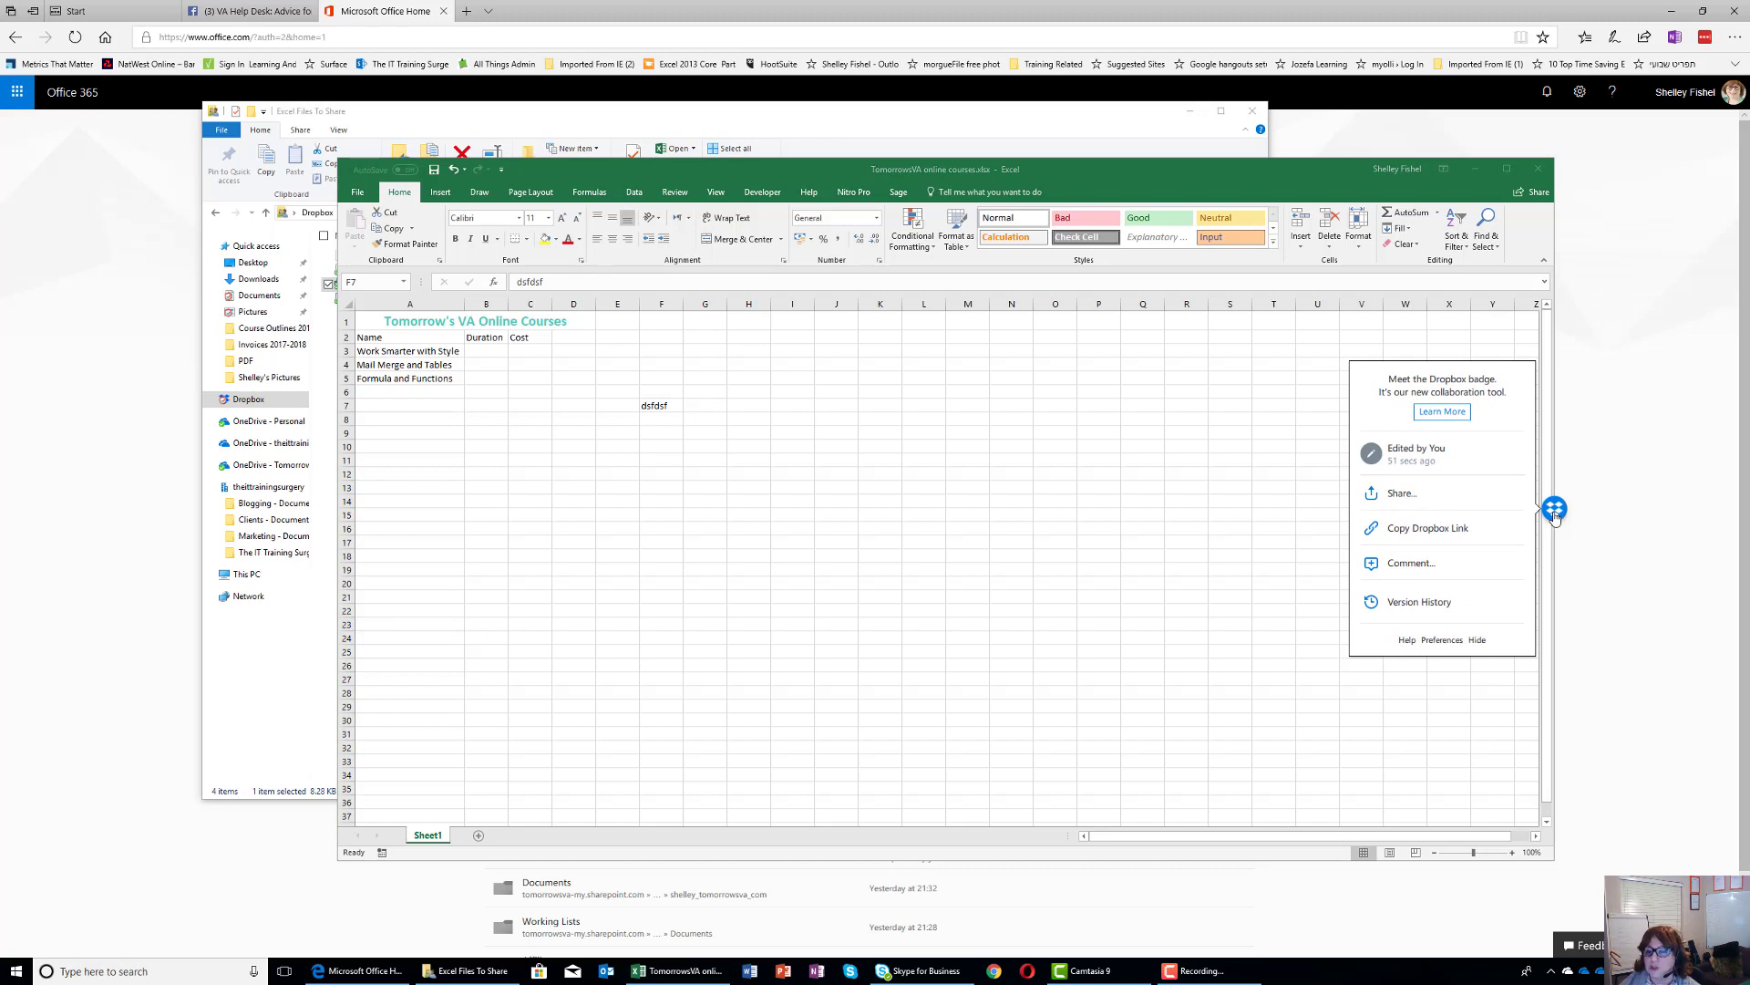
click(675, 408)
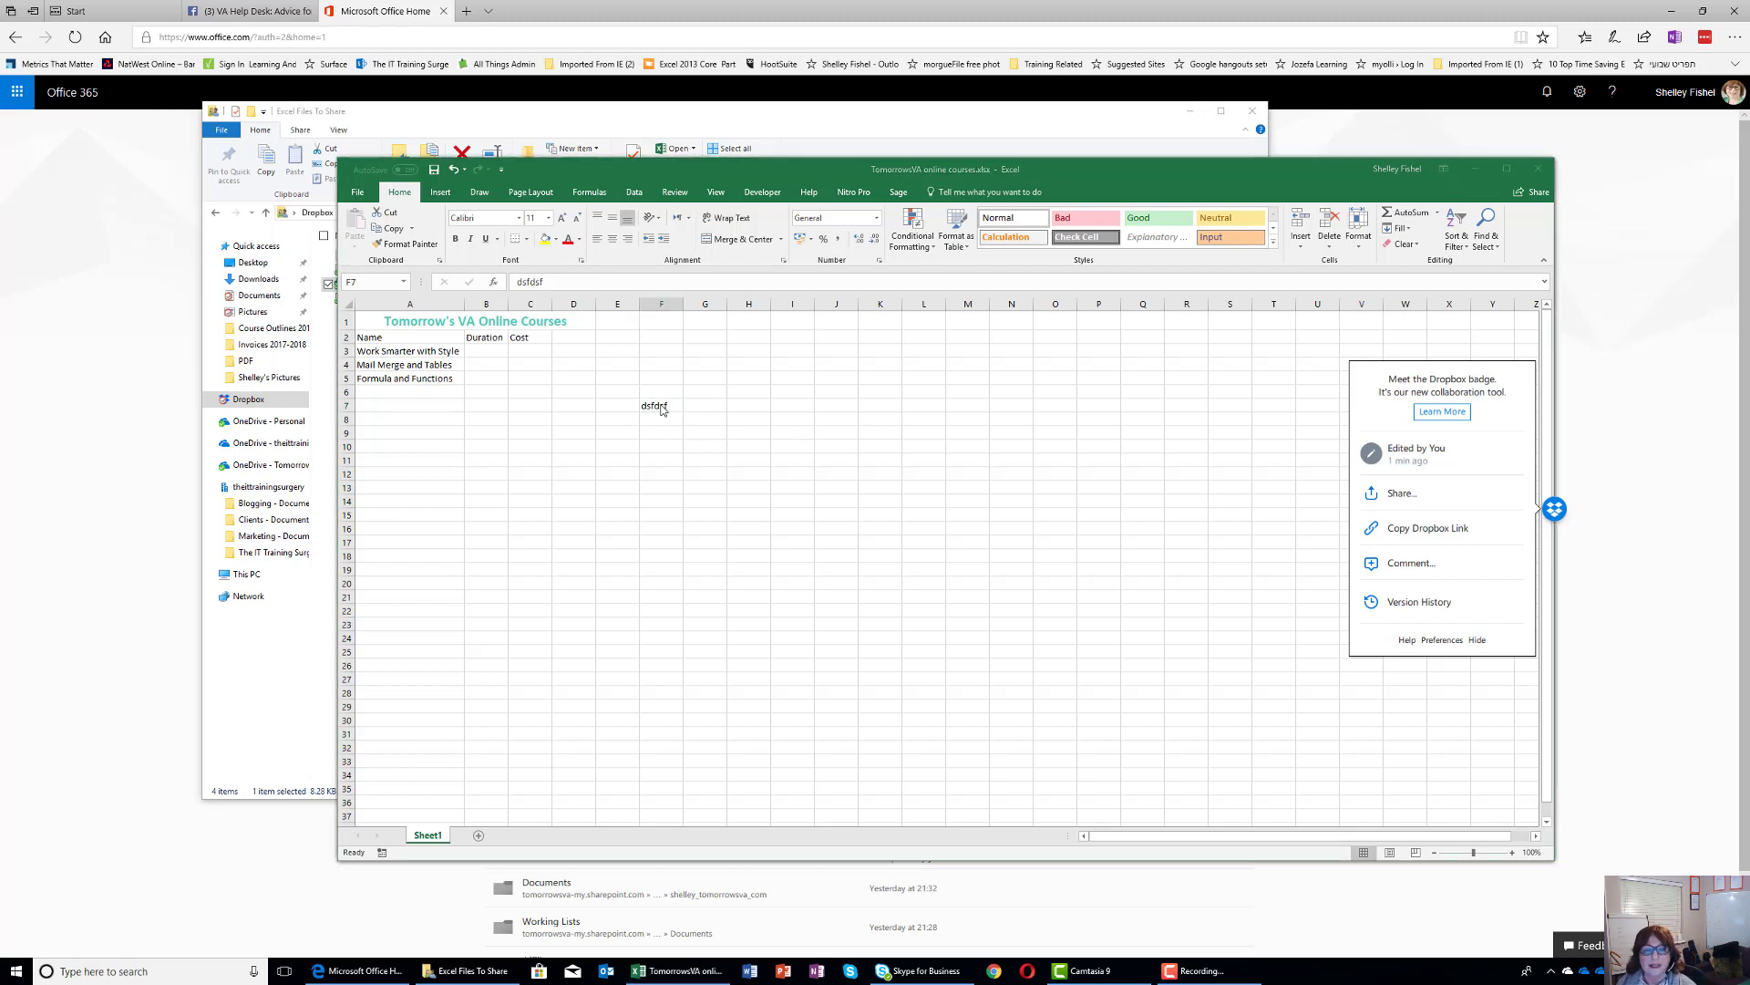
click(1554, 508)
key(Delete)
Type 'dsfdsafds' in J10, save the workbook, and close desktop Excel
click(672, 445)
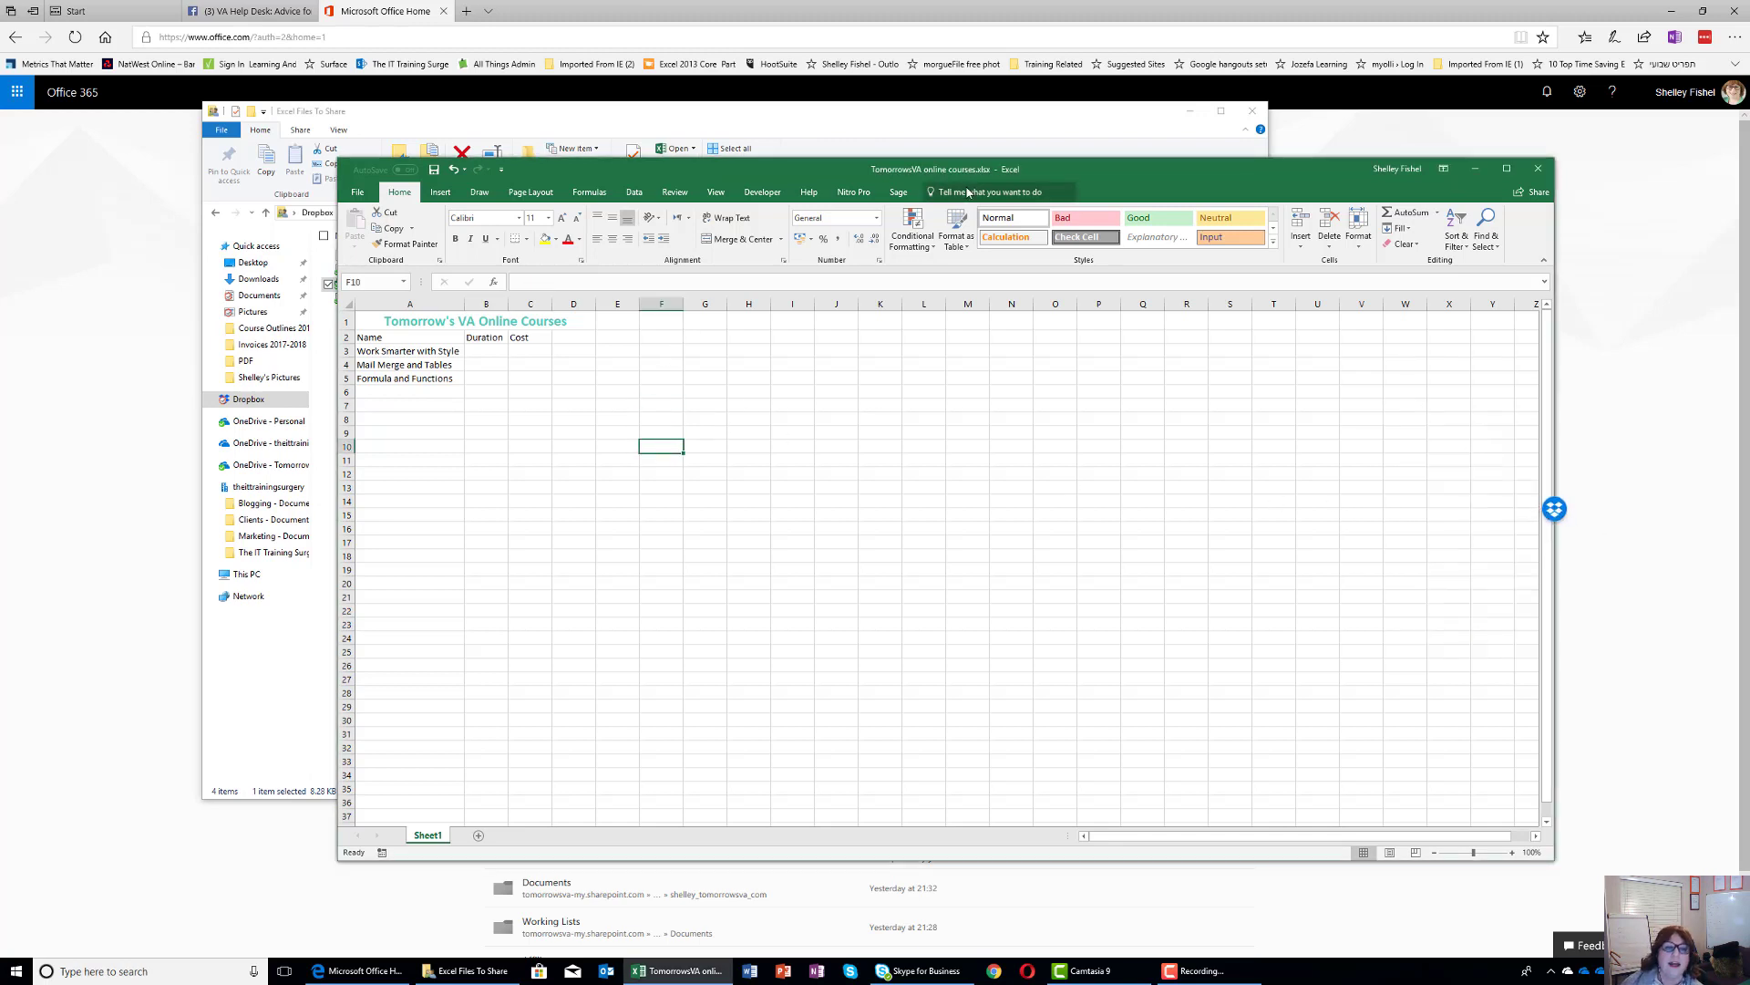
click(816, 440)
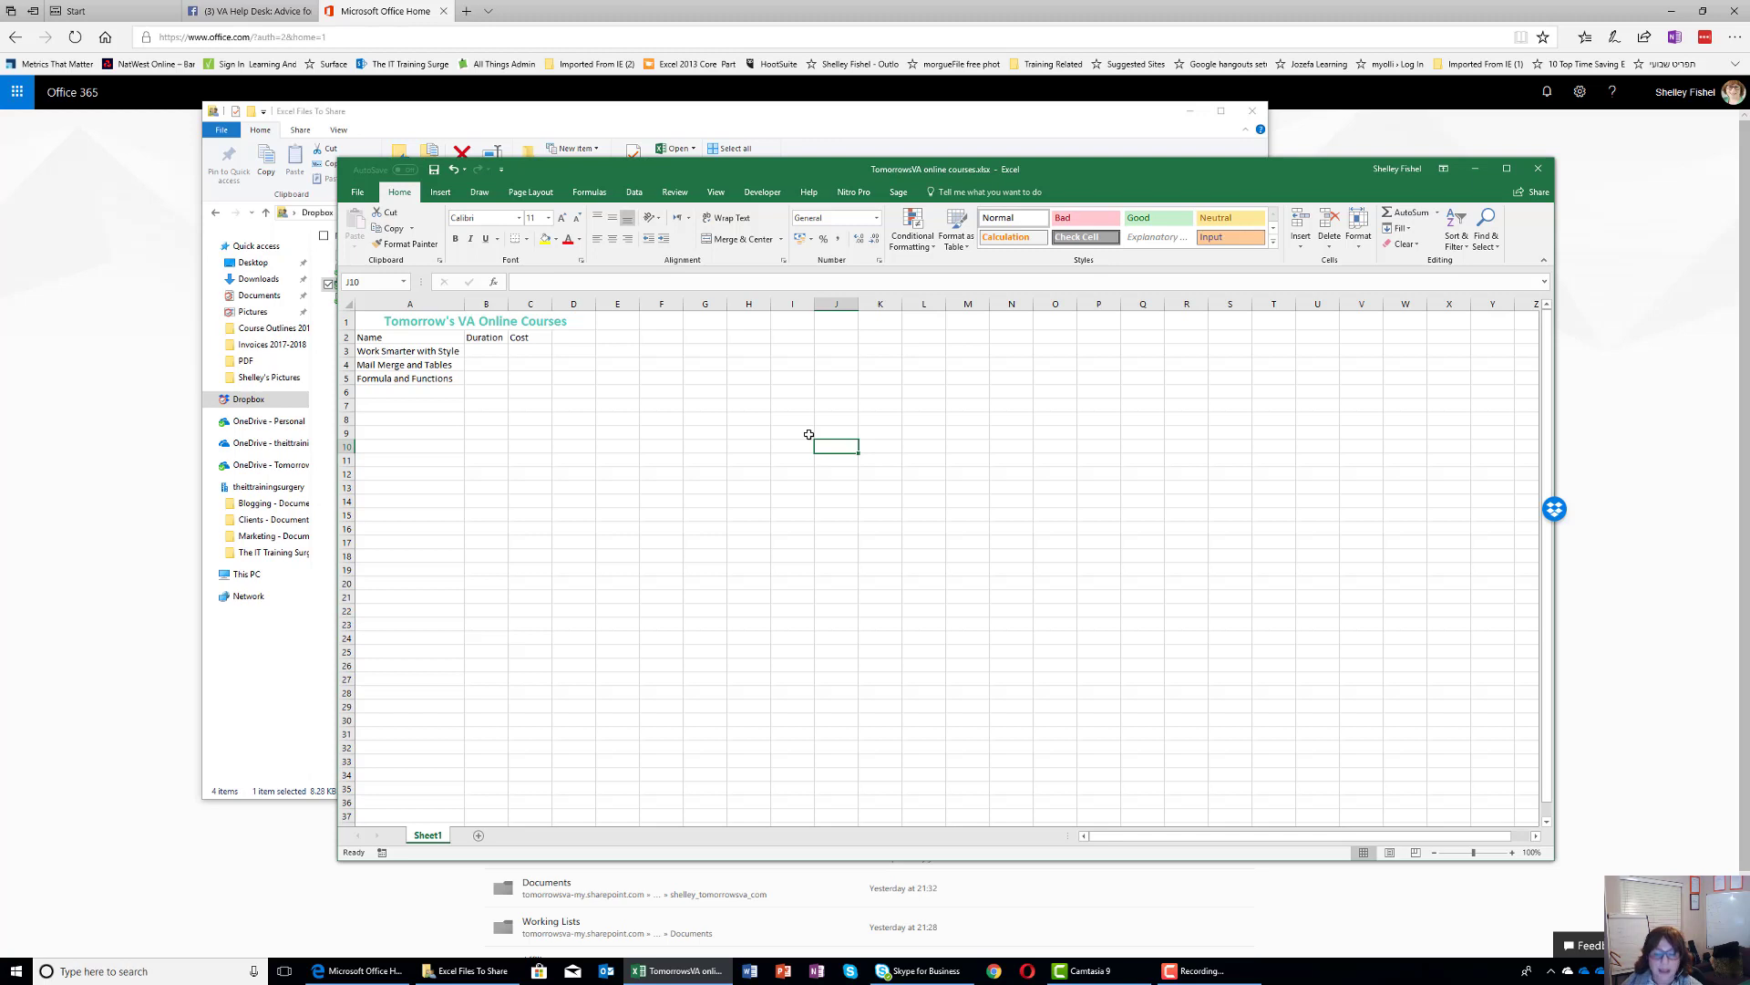
text(dsfdsafds)
click(434, 170)
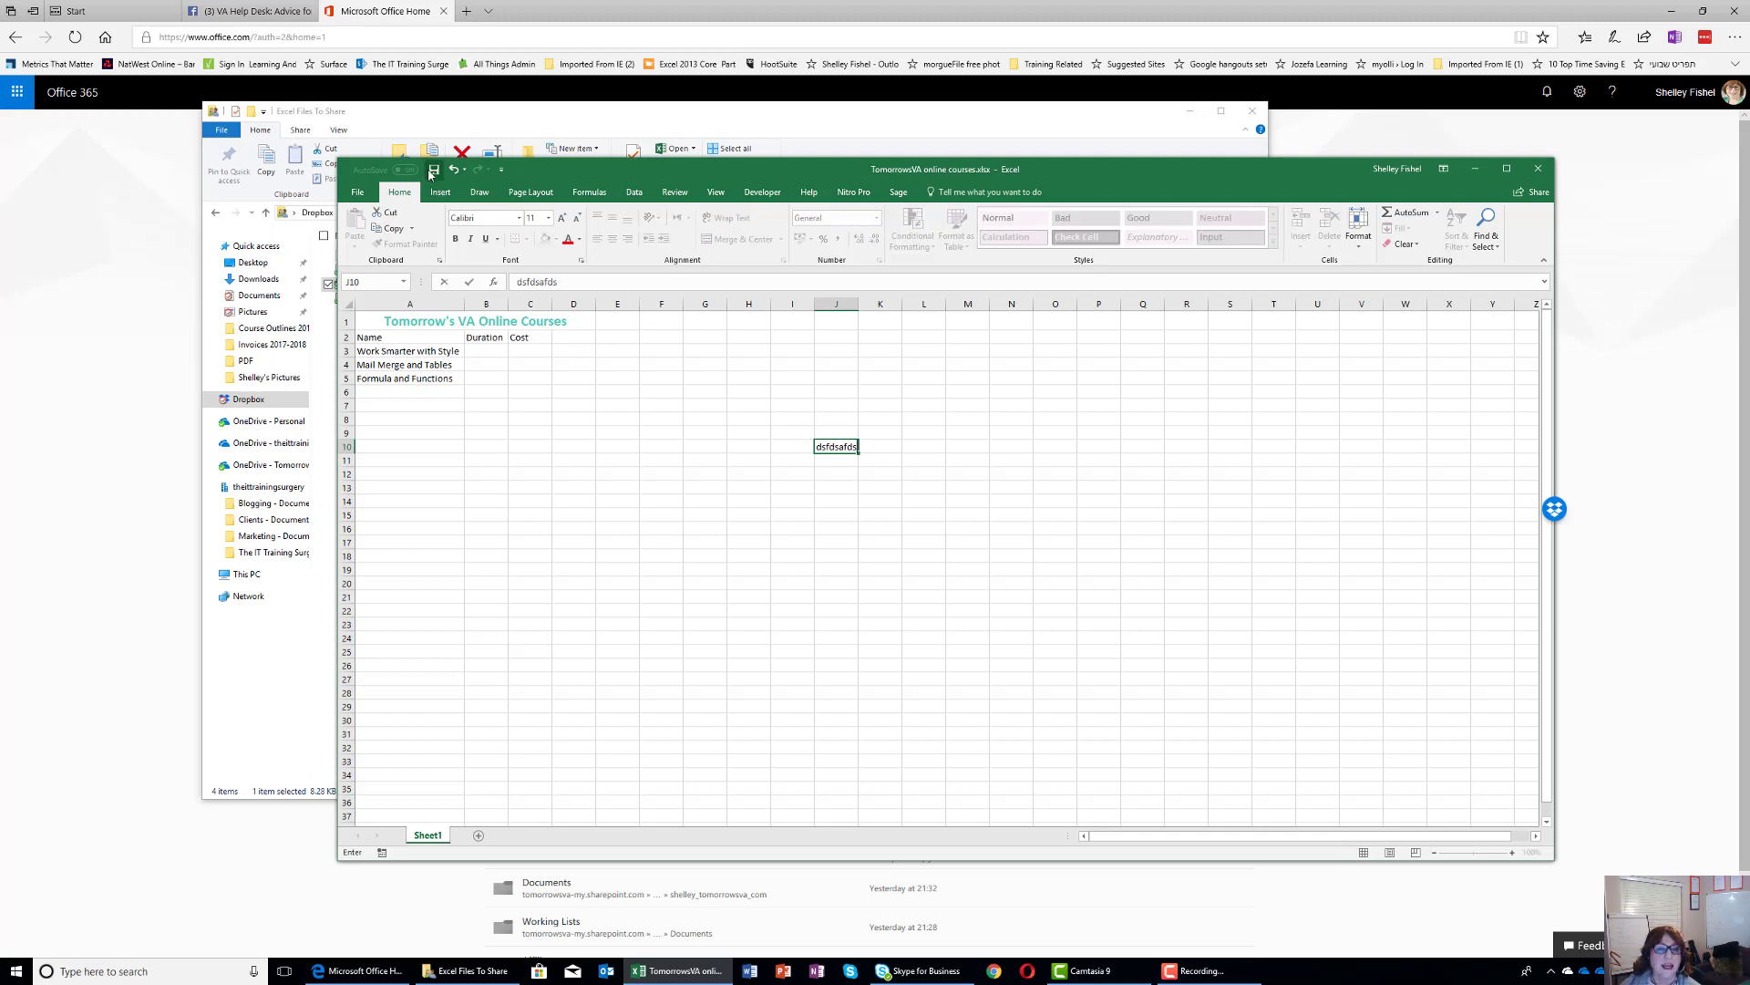
click(1538, 169)
Close File Explorer, relaunch Excel Online, and choose Open from Dropbox
click(1253, 111)
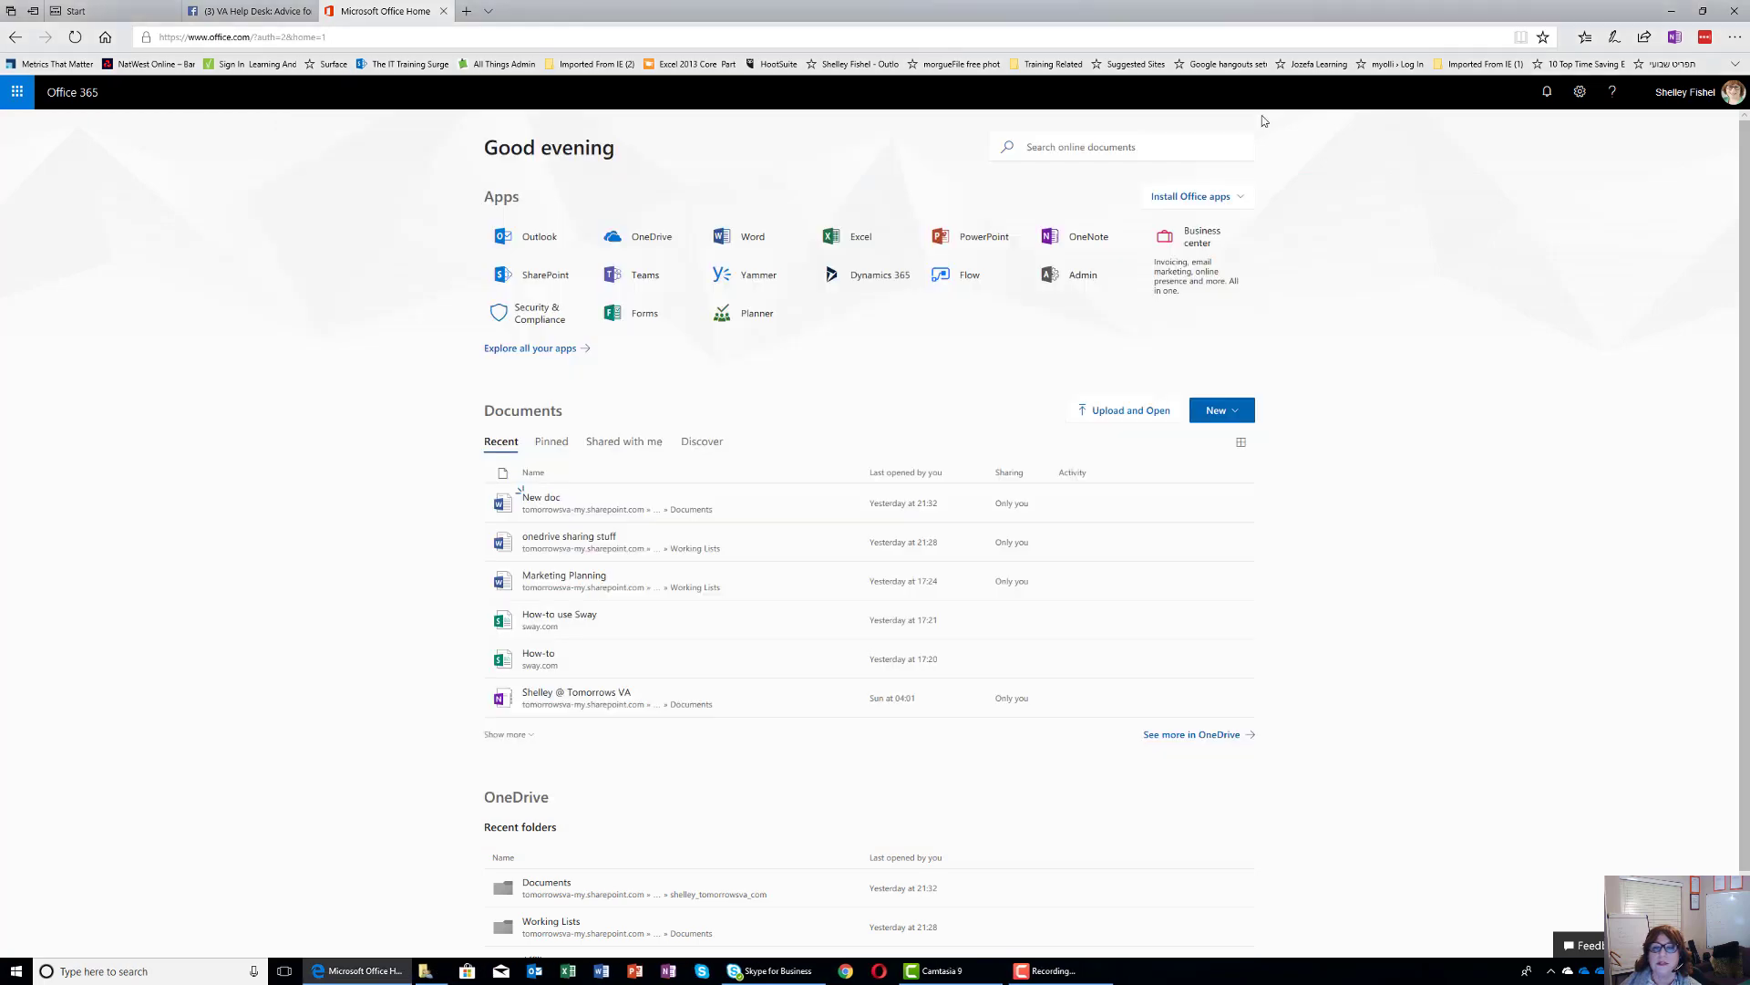
click(835, 242)
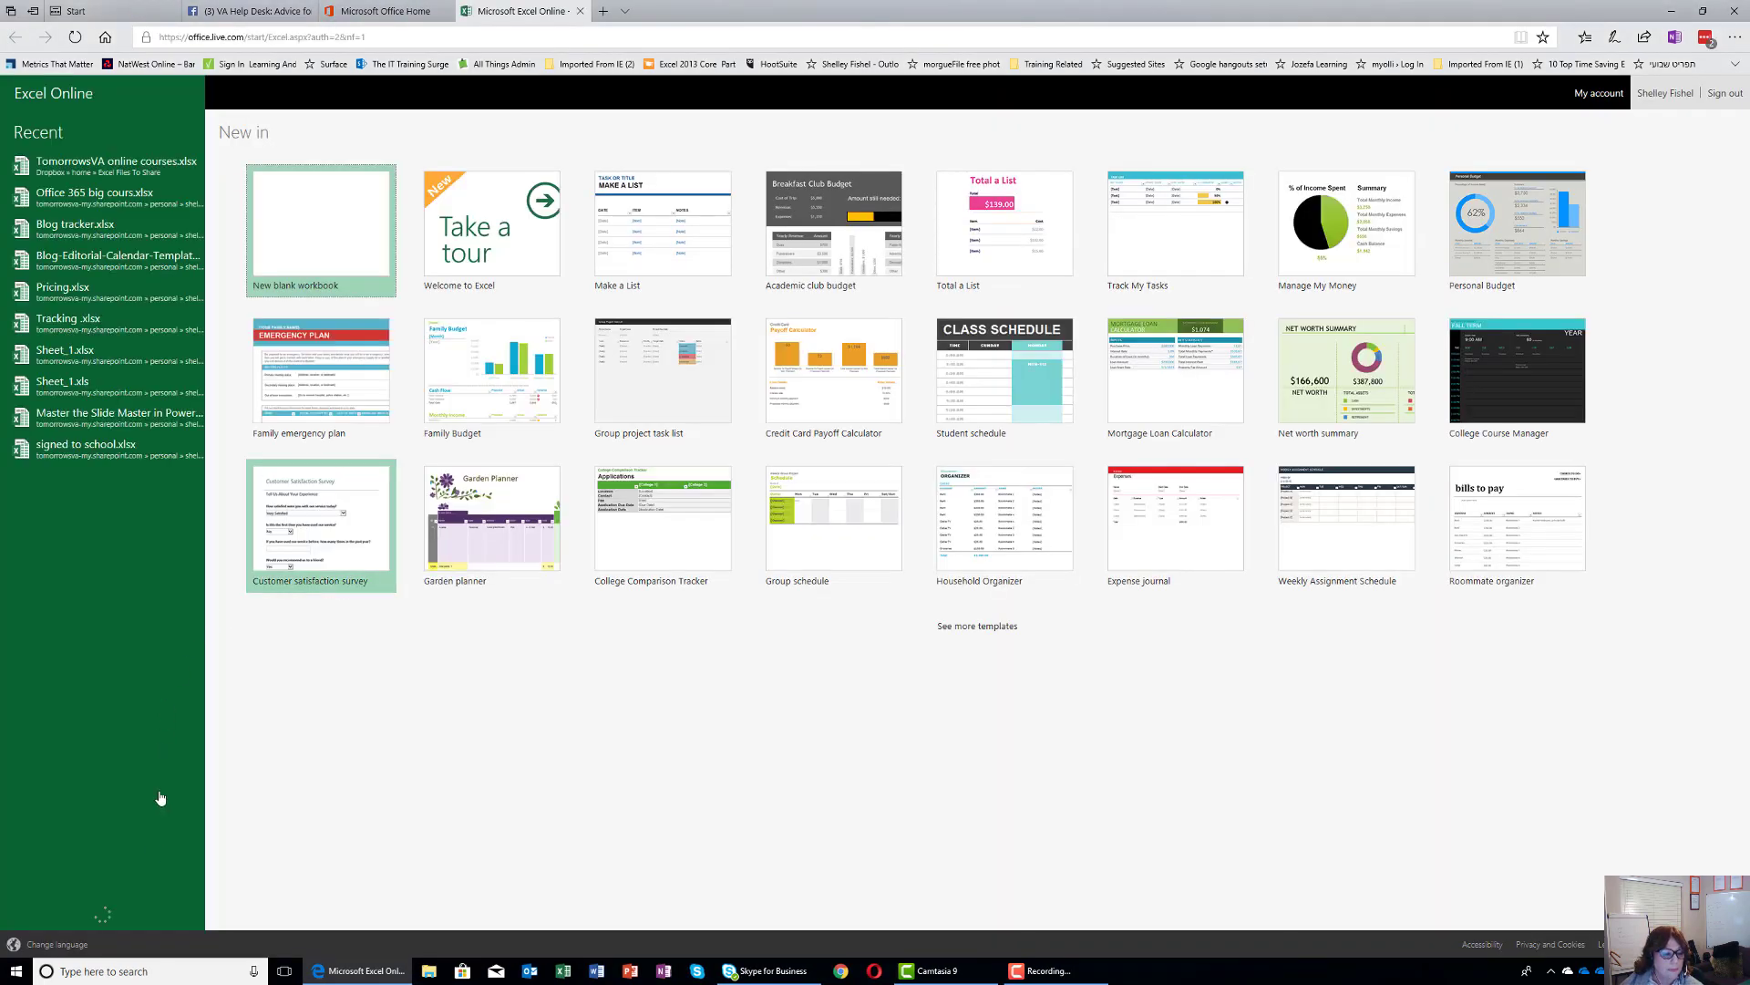
click(111, 887)
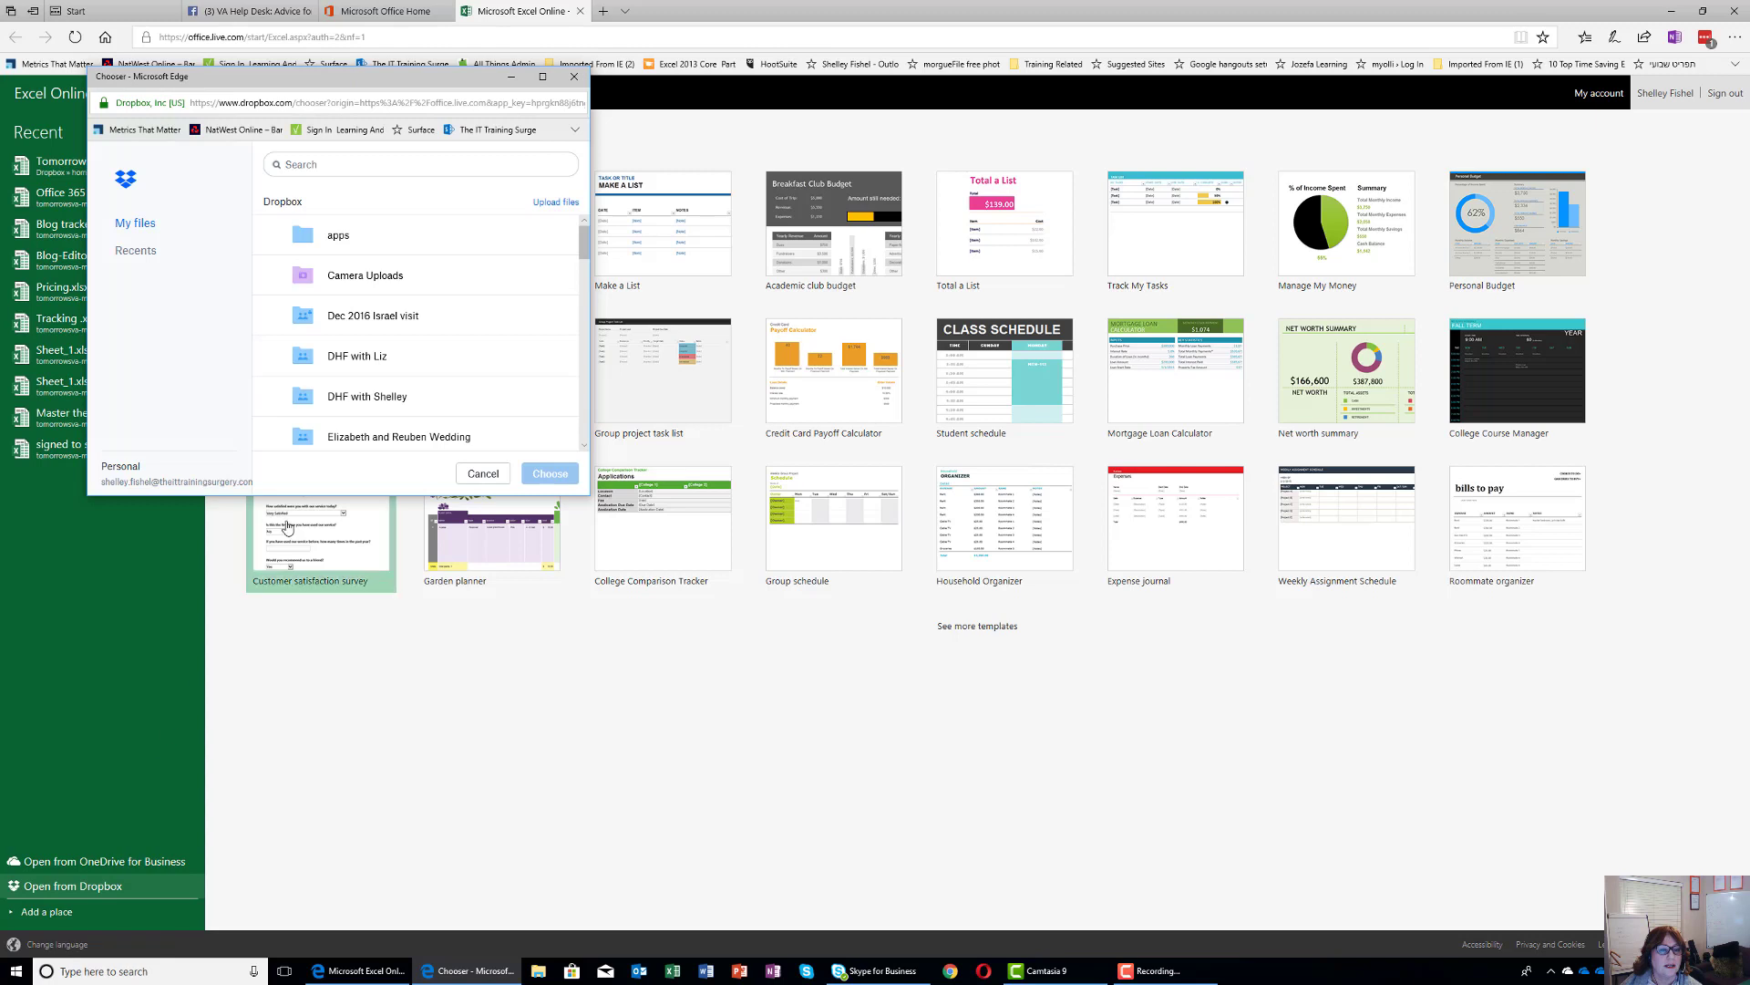
Open Excel Files To Share and choose TomorrowsVA online courses.xlsx to edit online
scroll(372, 401, down, 3)
click(372, 388)
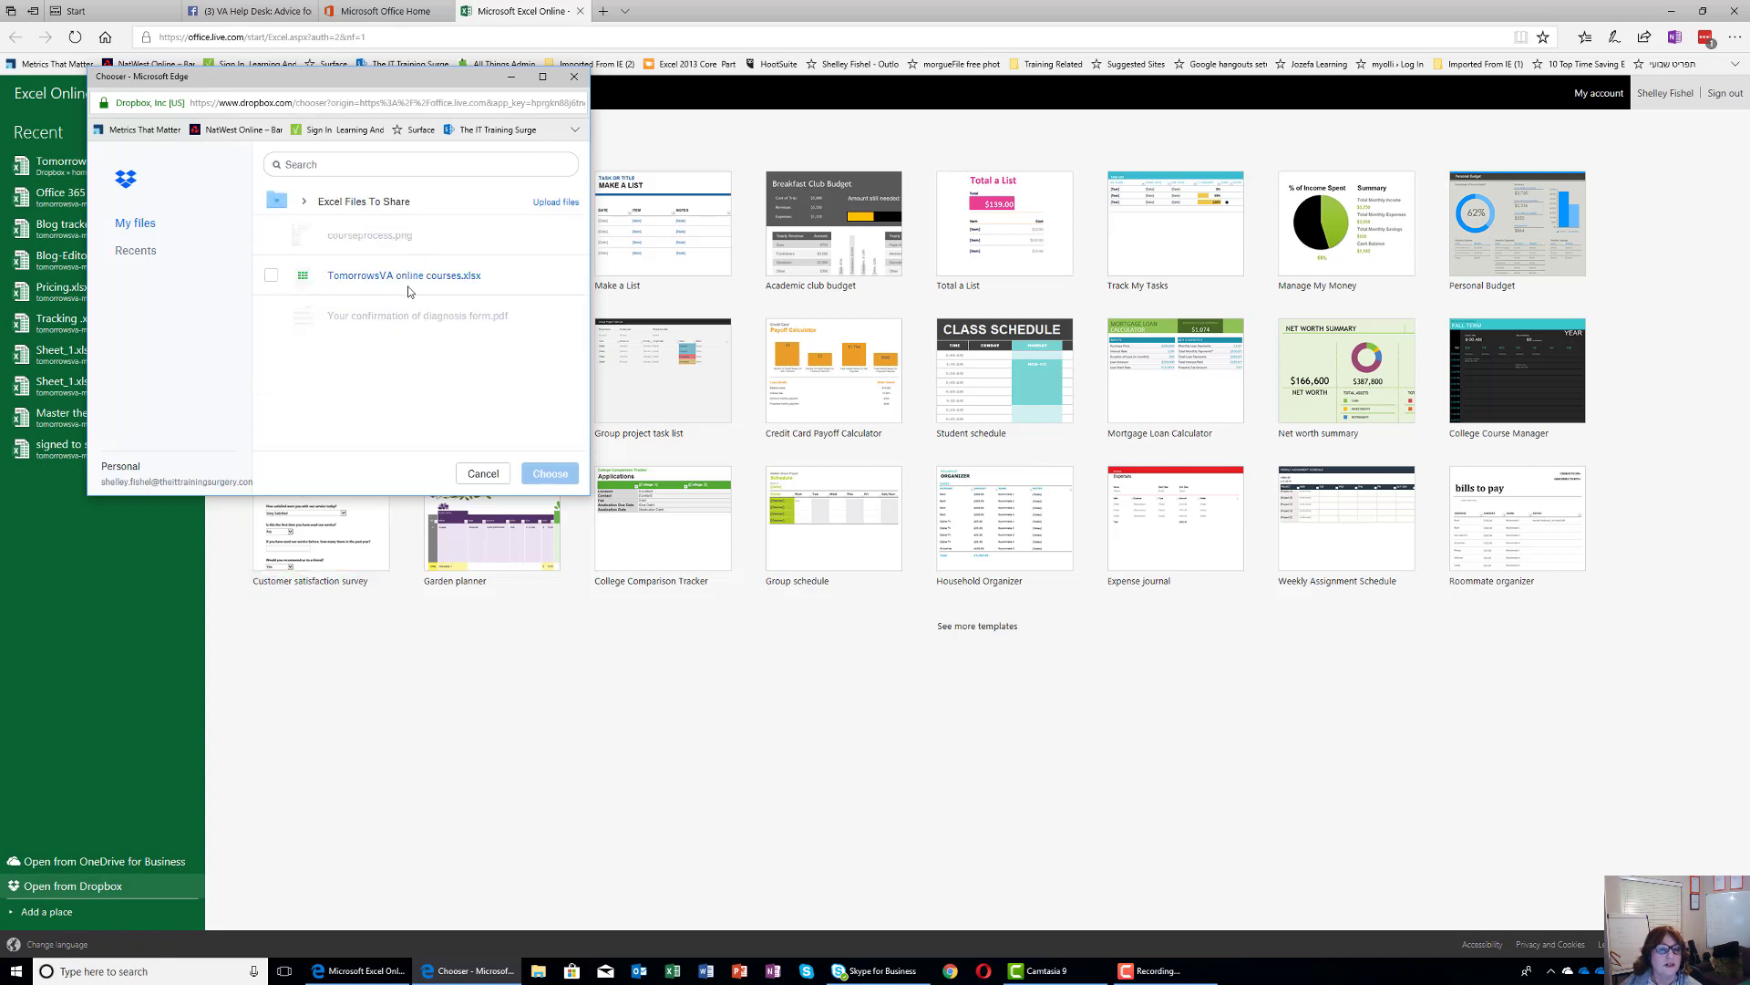
click(409, 287)
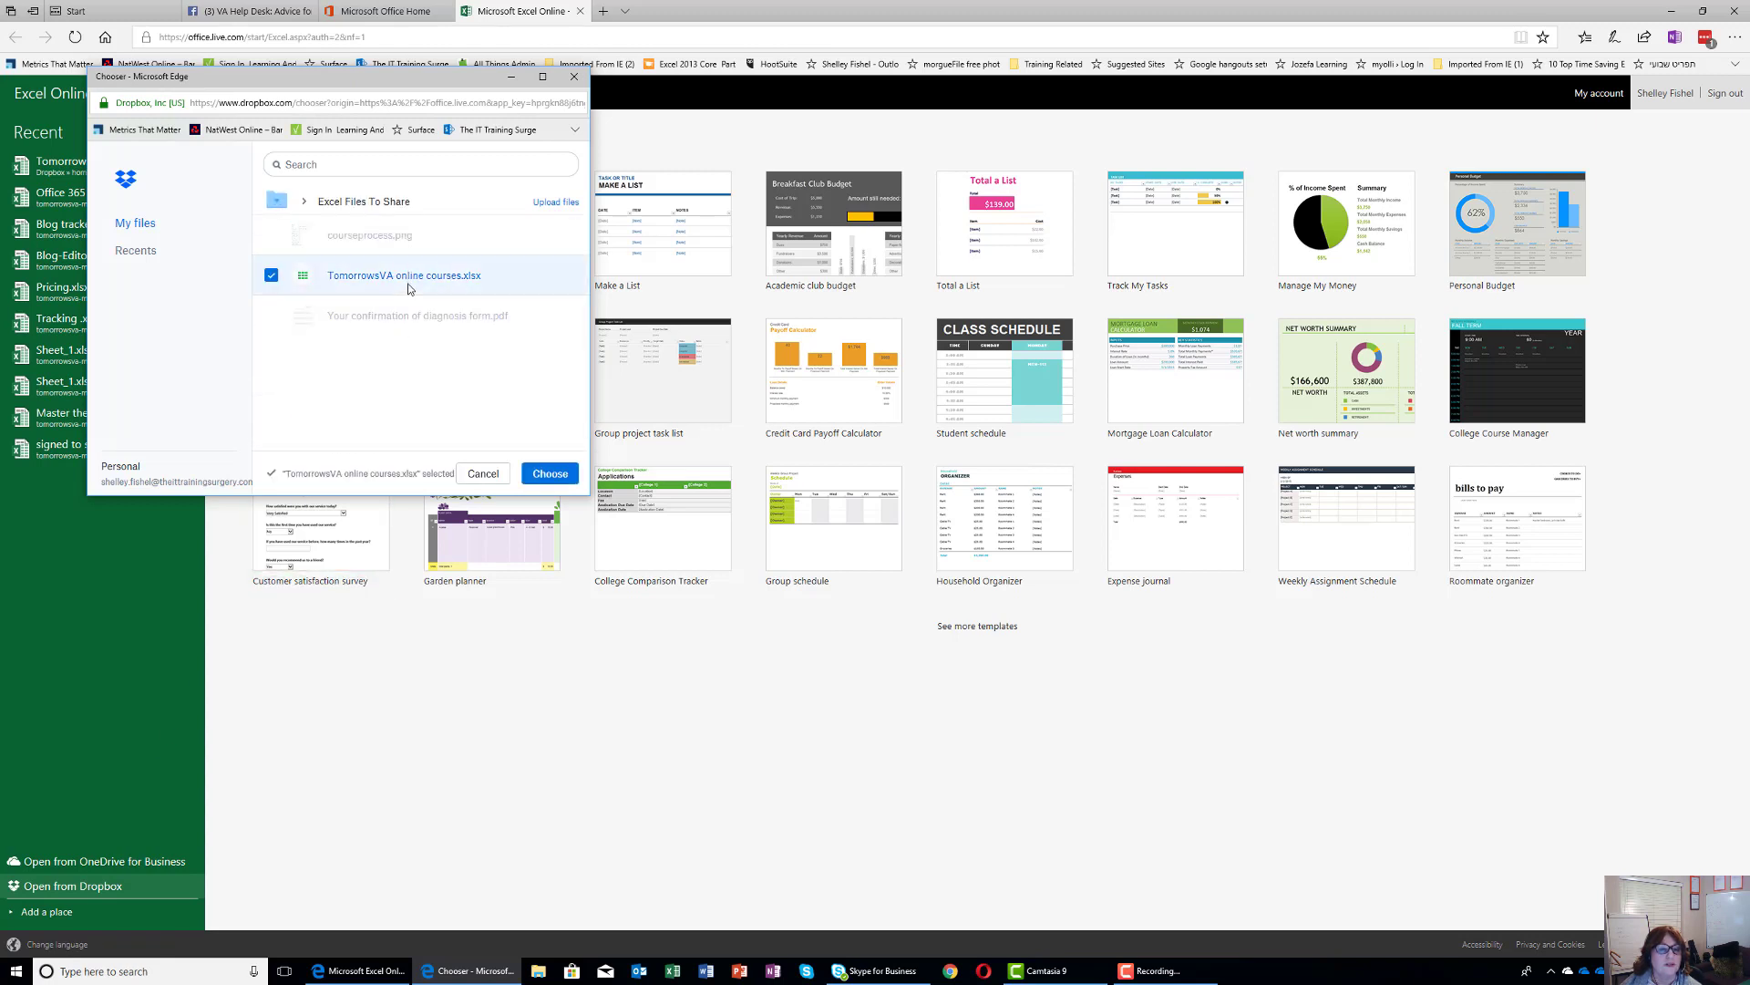
click(551, 474)
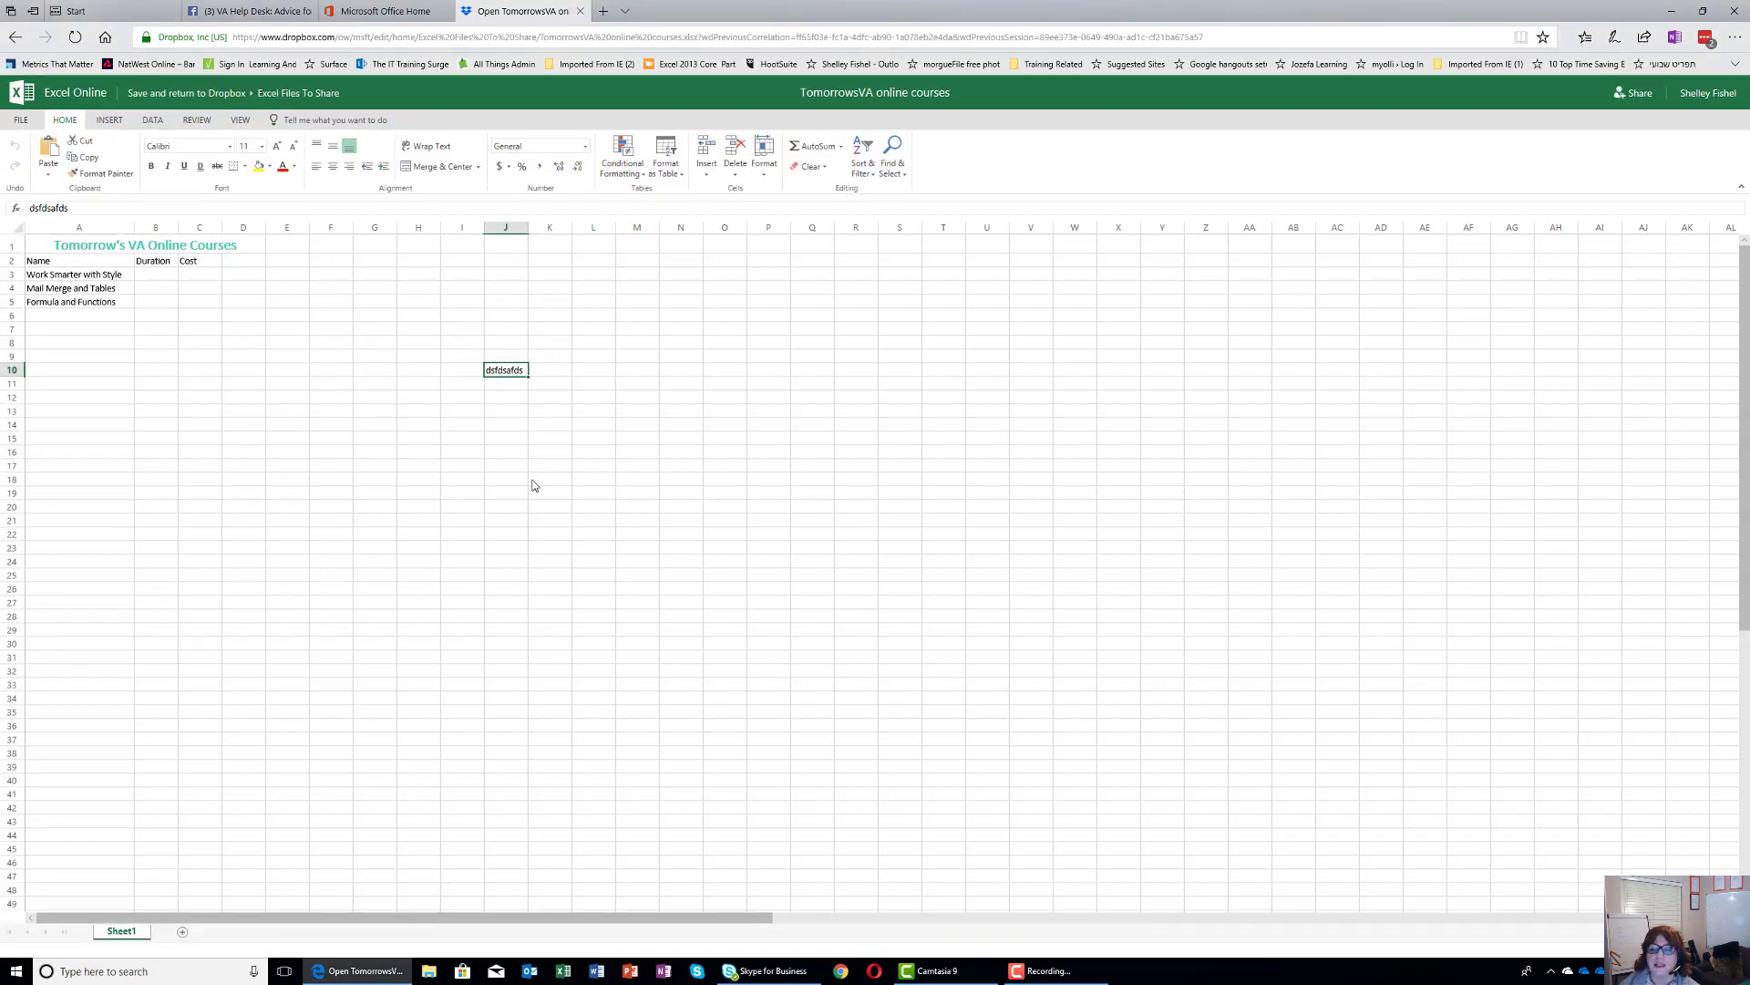
Delete the dsfdsafds entry from J10 so the change saves to Dropbox
key(Delete)
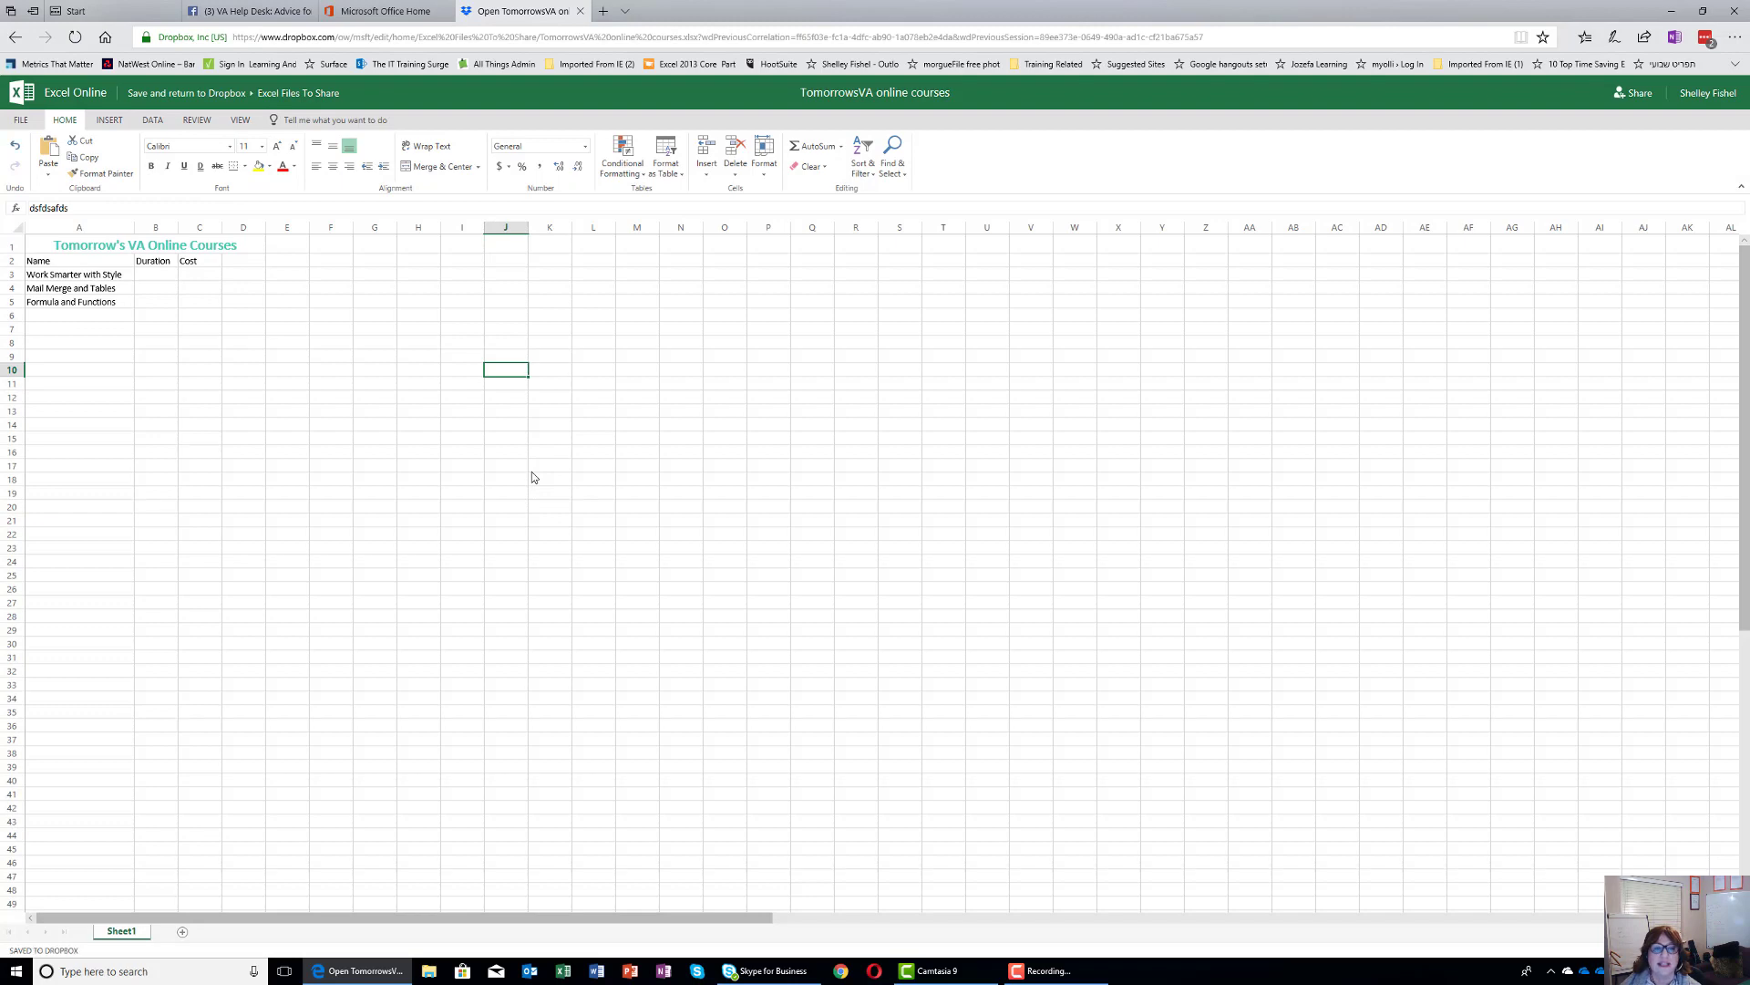
click(533, 471)
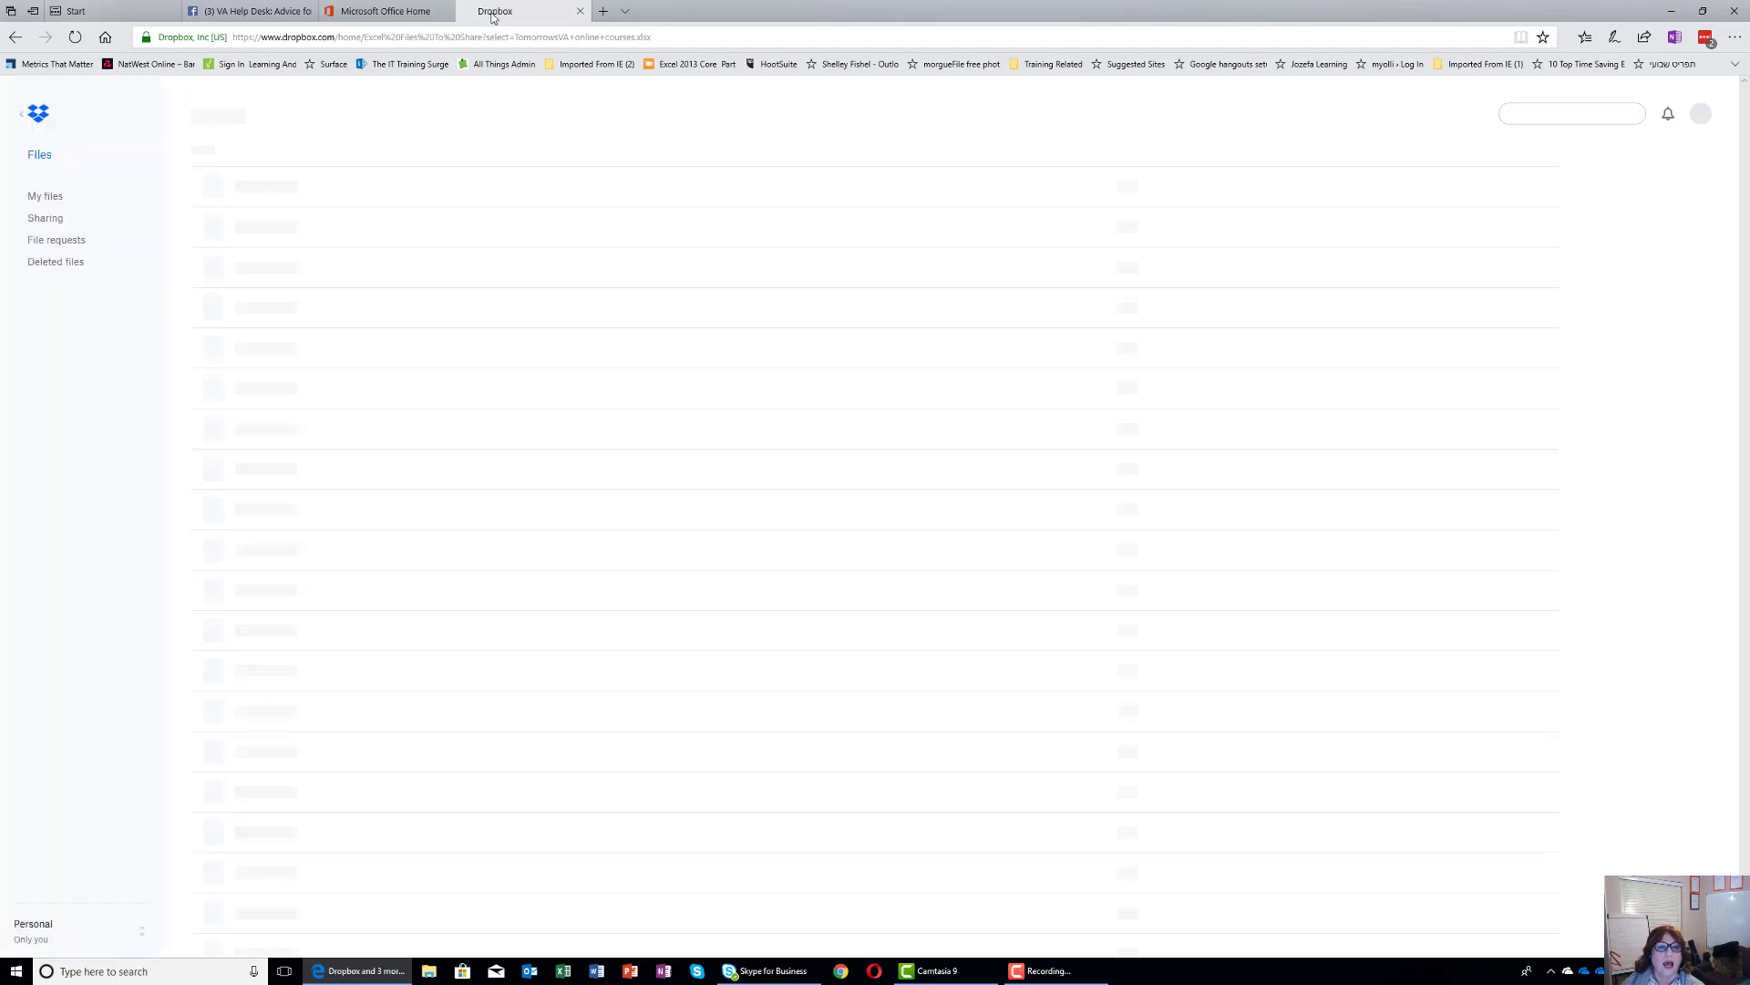
Close the Dropbox tab after confirming the workbook's updated Modified time
click(580, 11)
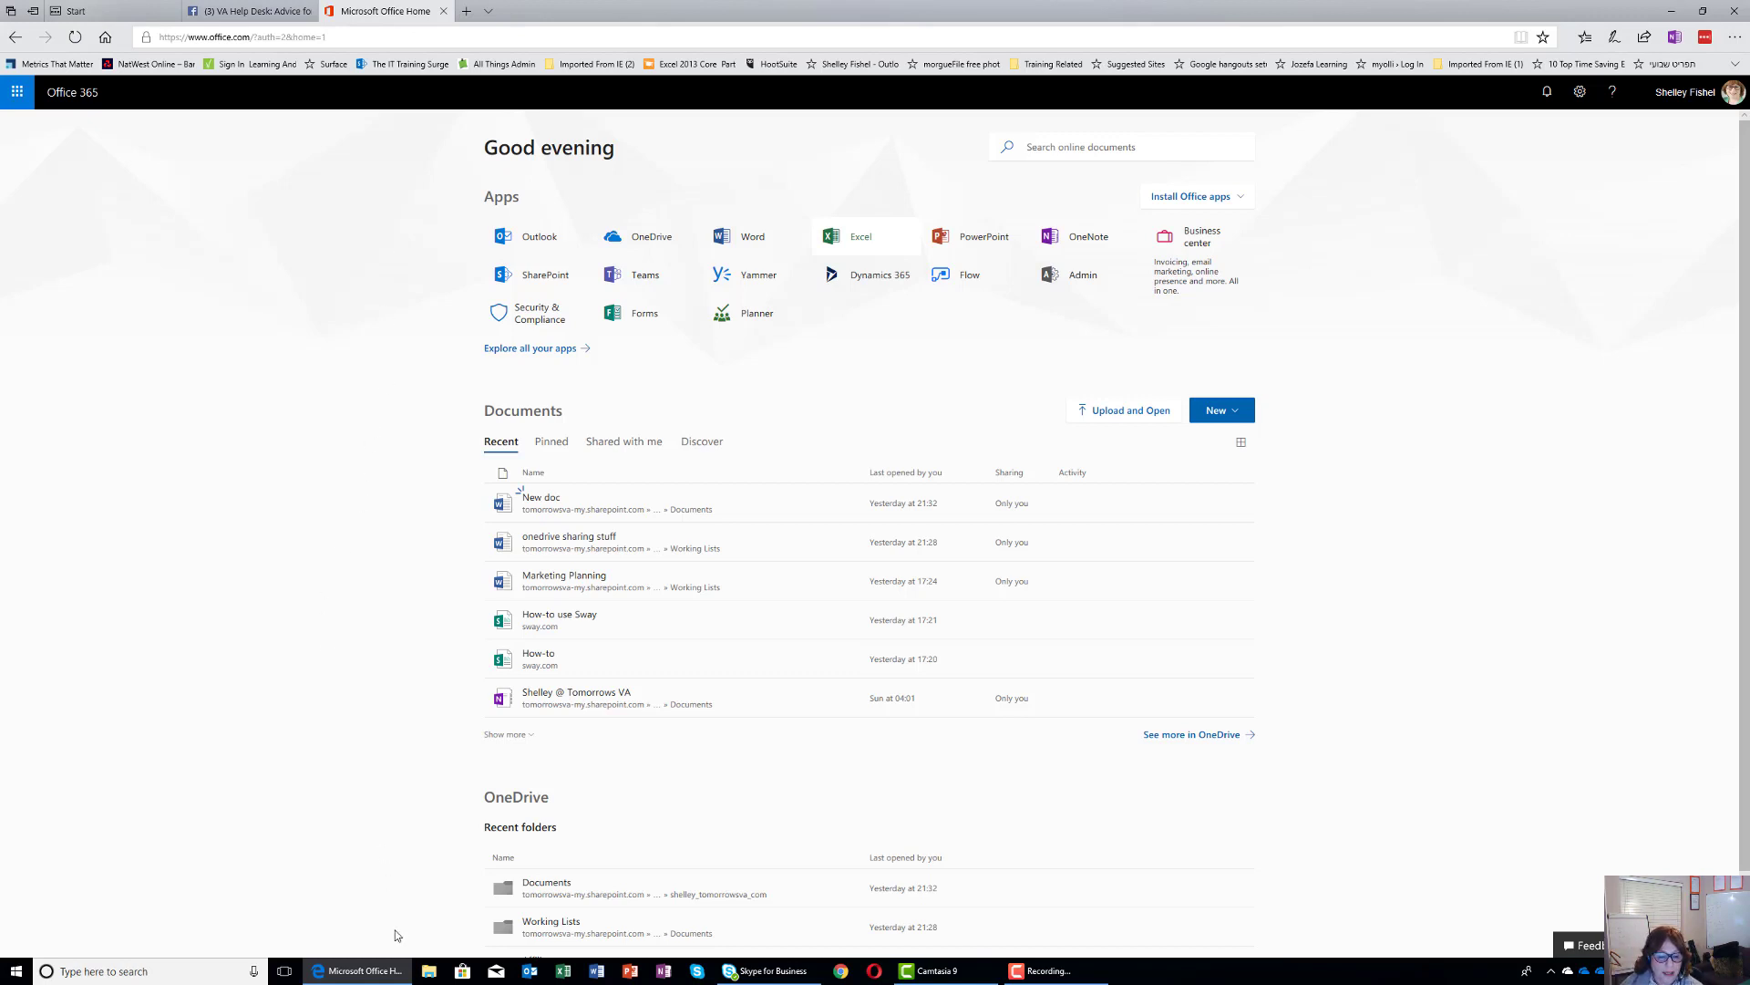
click(427, 974)
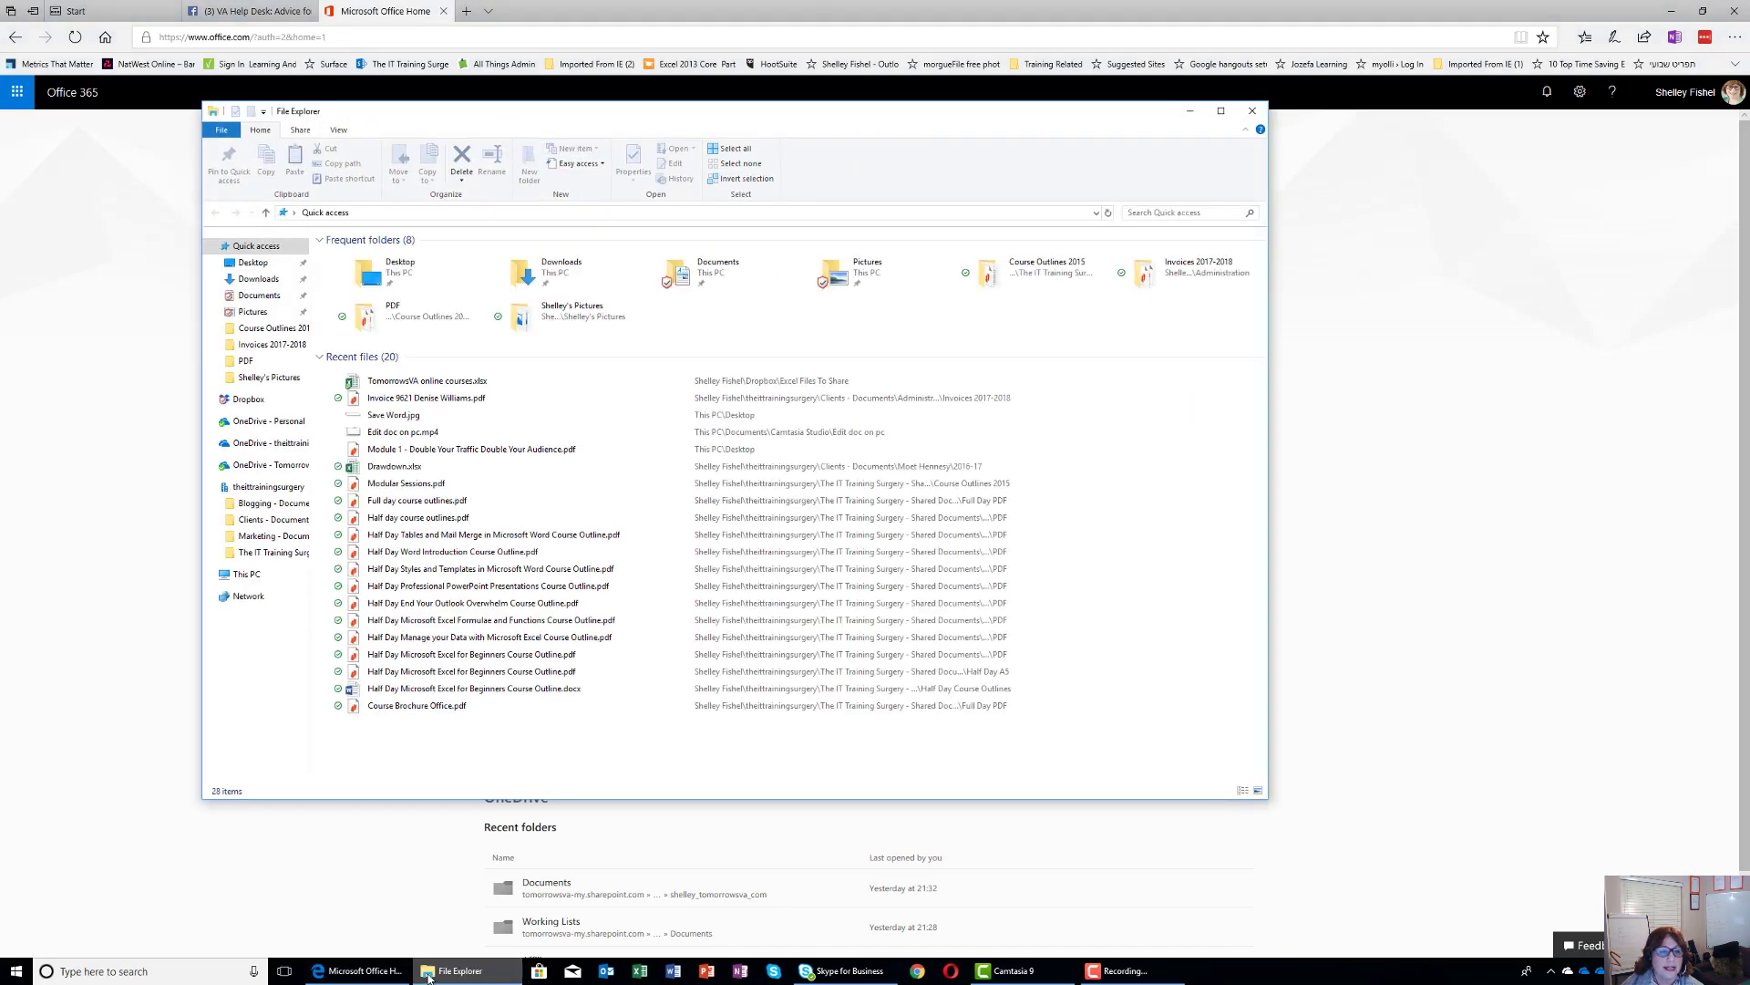
click(255, 401)
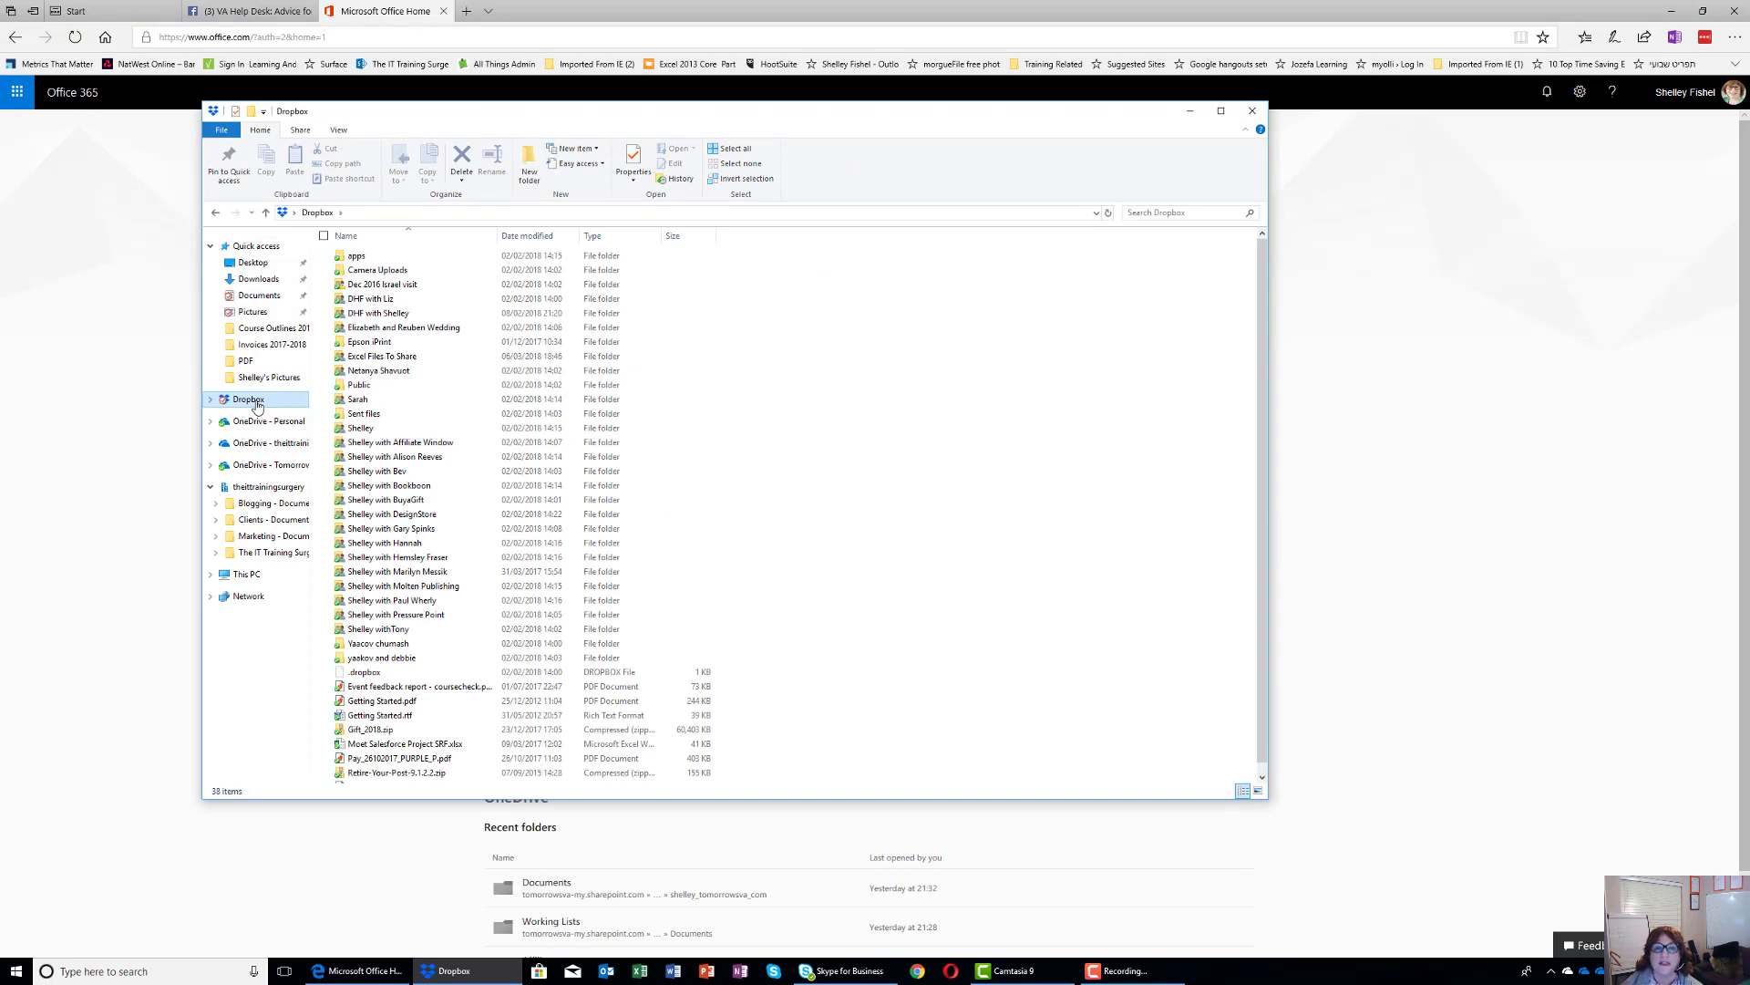
click(1253, 111)
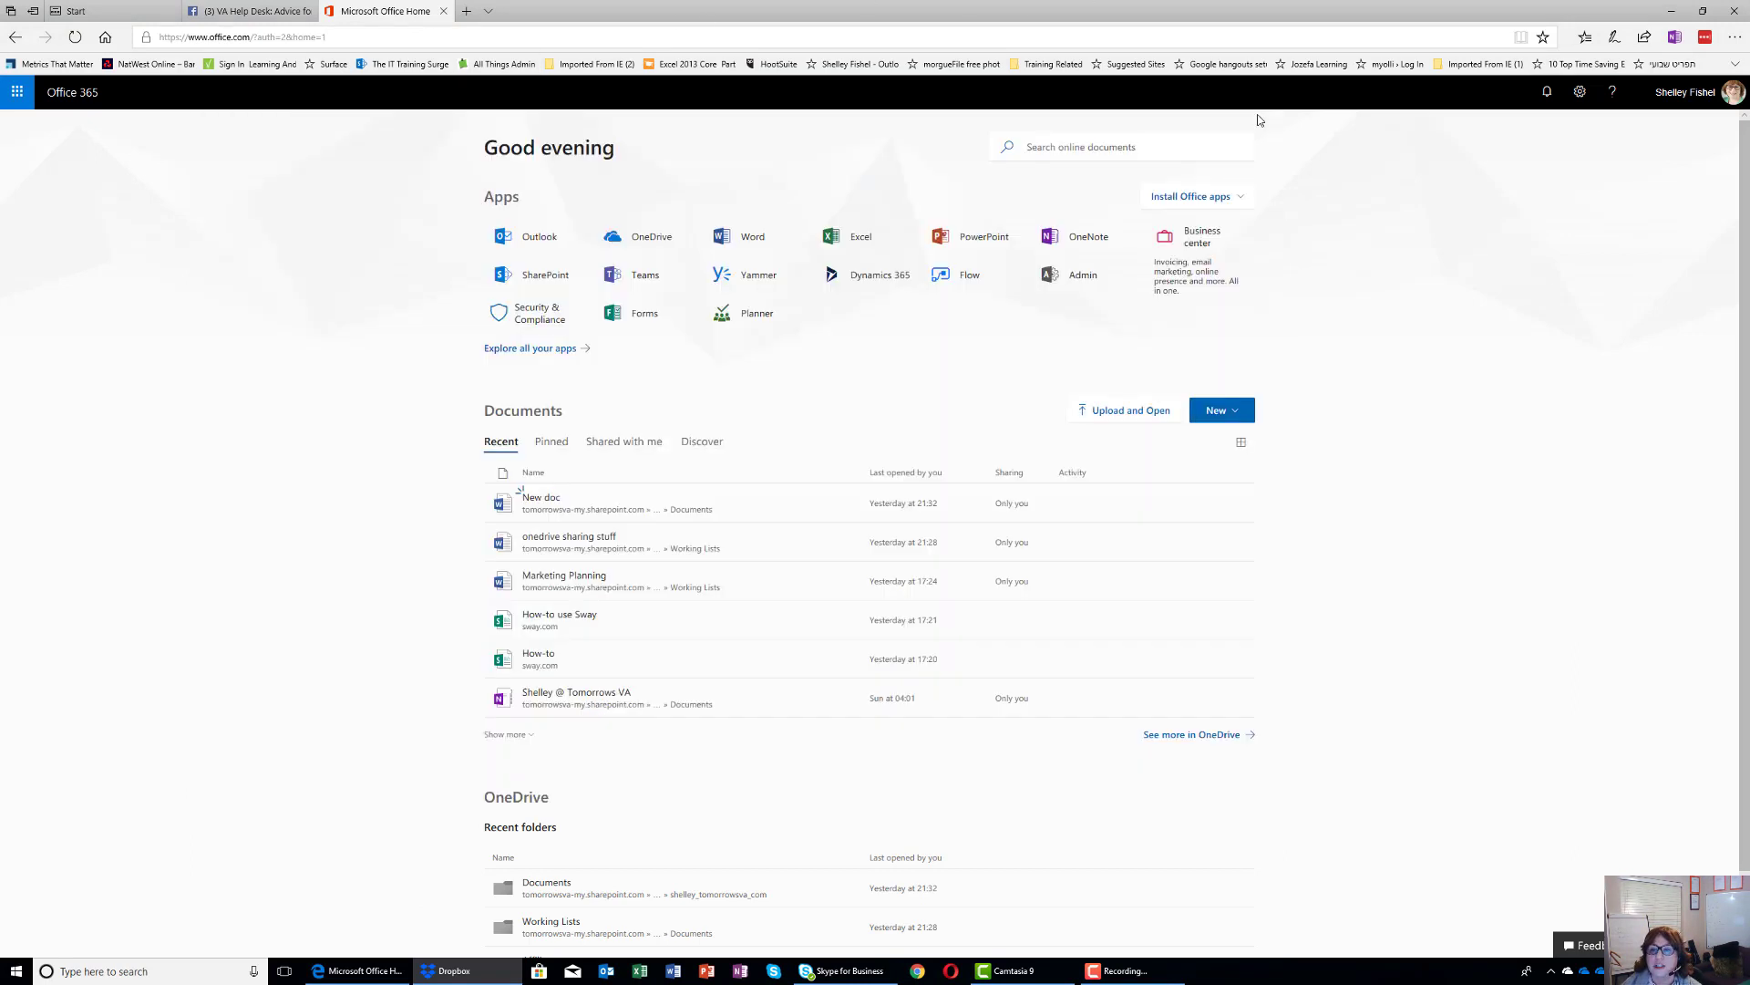